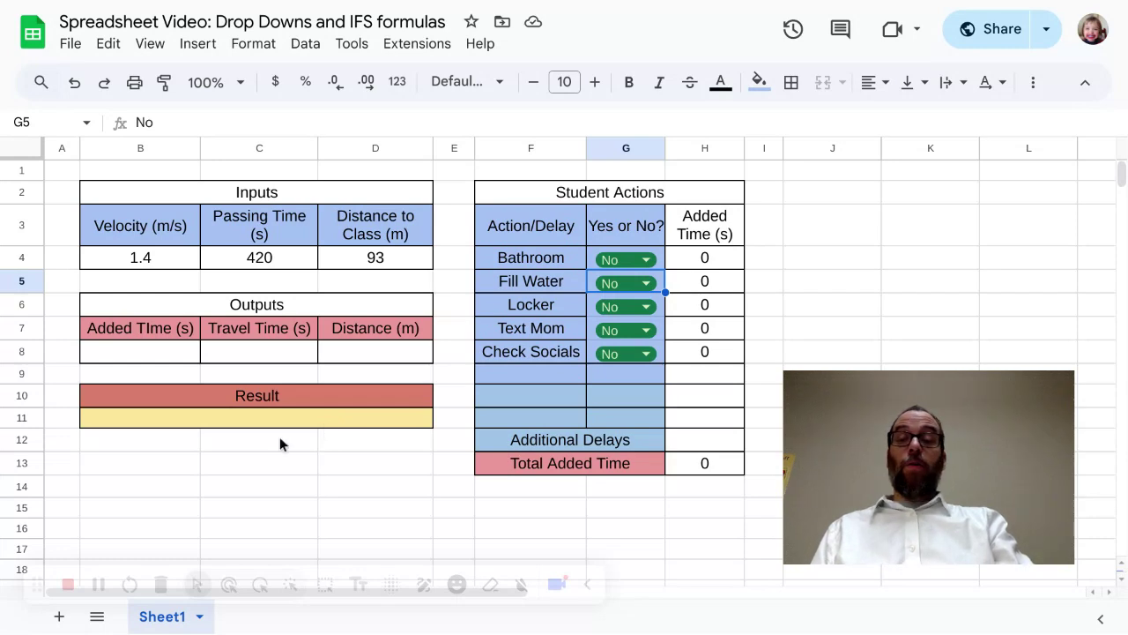
Step: Link the Added Time output in B8 to the total added time with the formula =H13
{"action": "left_click", "coordinate": [152, 351]}
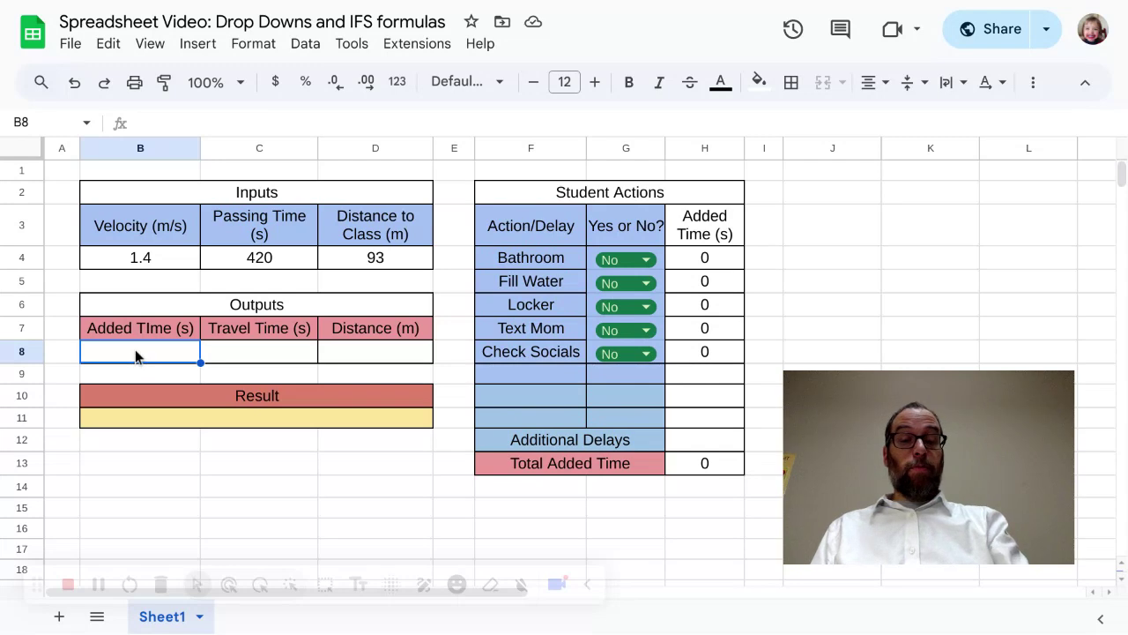
{"action": "type", "text": "=H13"}
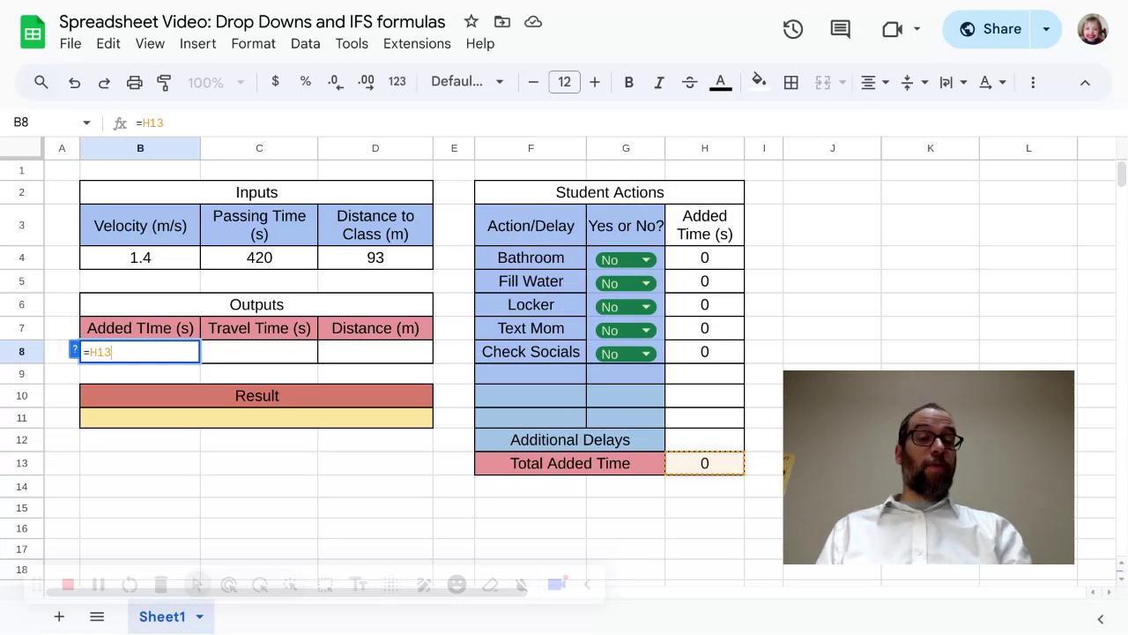
{"action": "key", "text": "Return"}
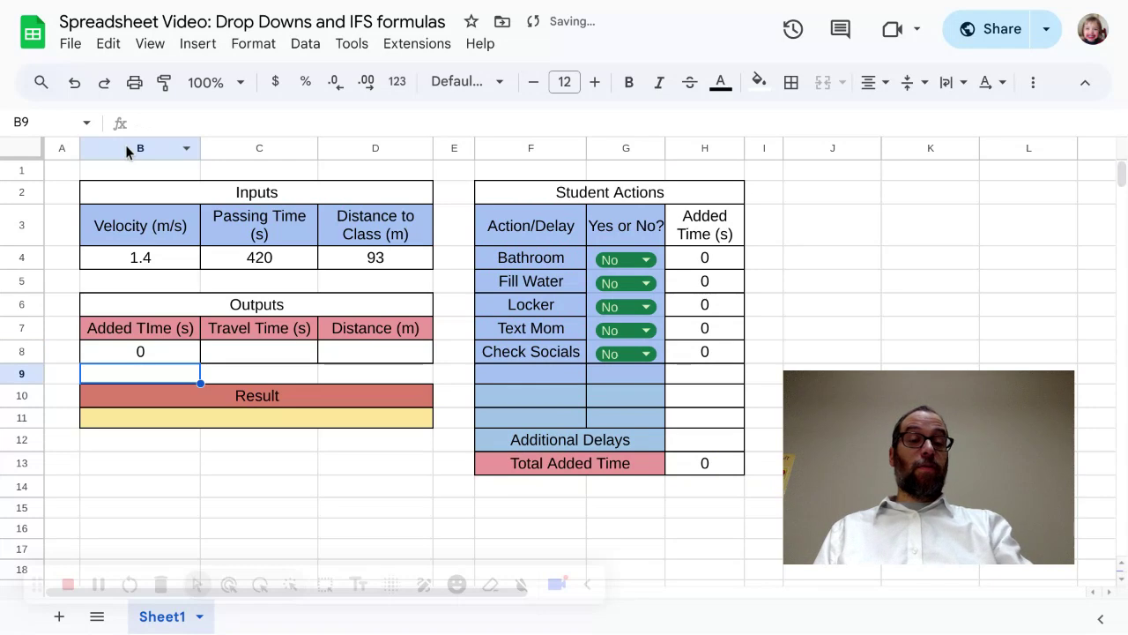
Step: Set the Bathroom and Locker student actions to Yes
{"action": "left_click", "coordinate": [621, 263]}
{"action": "left_click", "coordinate": [610, 286]}
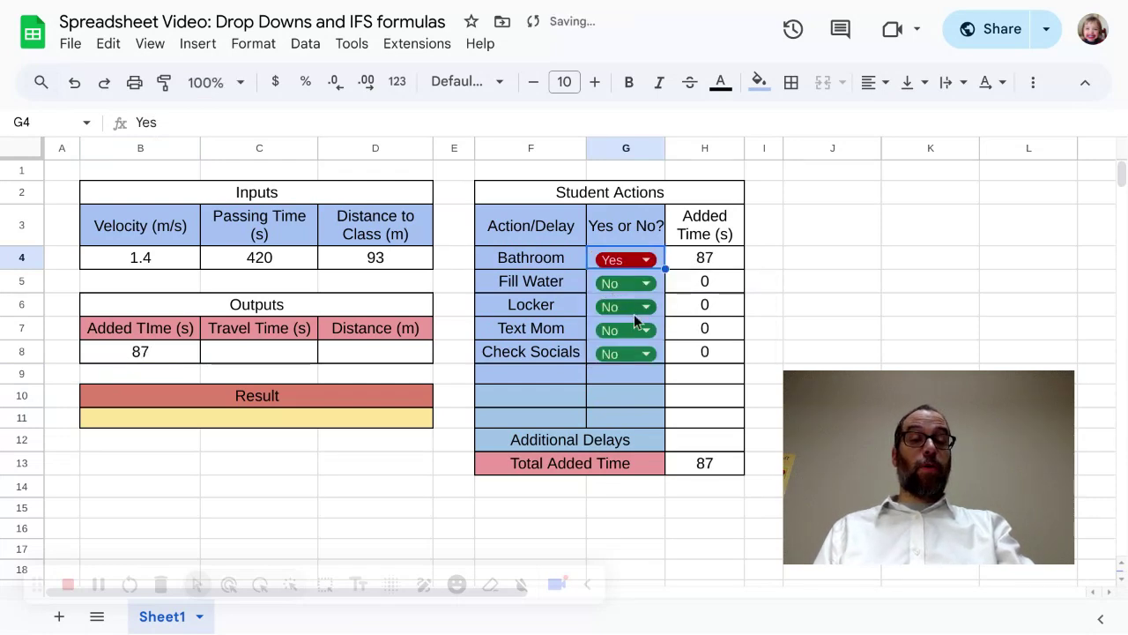
{"action": "left_click", "coordinate": [635, 306]}
{"action": "left_click", "coordinate": [629, 338]}
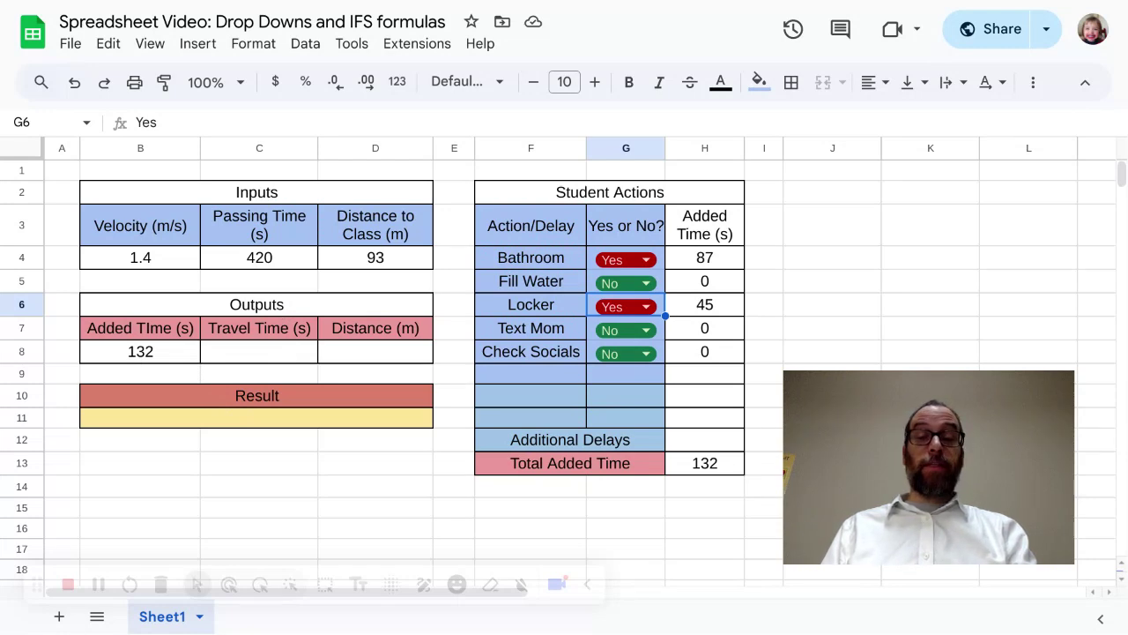
Step: Calculate the Travel Time output in C8 as passing time minus added time with =C4-B8
{"action": "left_click", "coordinate": [245, 357]}
{"action": "type", "text": "="}
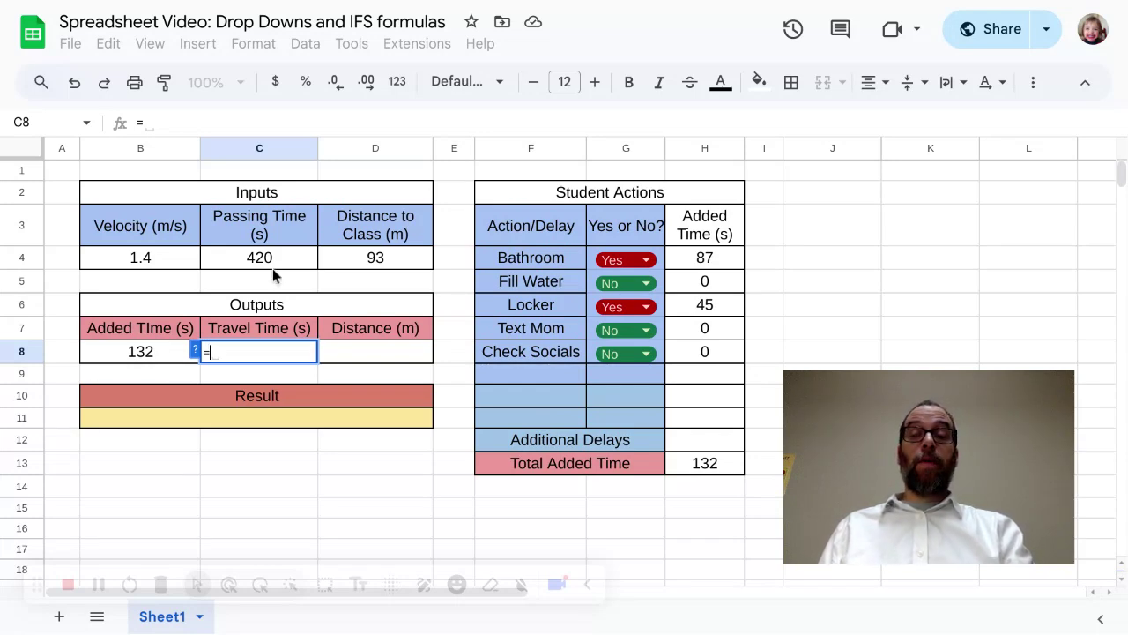
{"action": "left_click", "coordinate": [293, 255]}
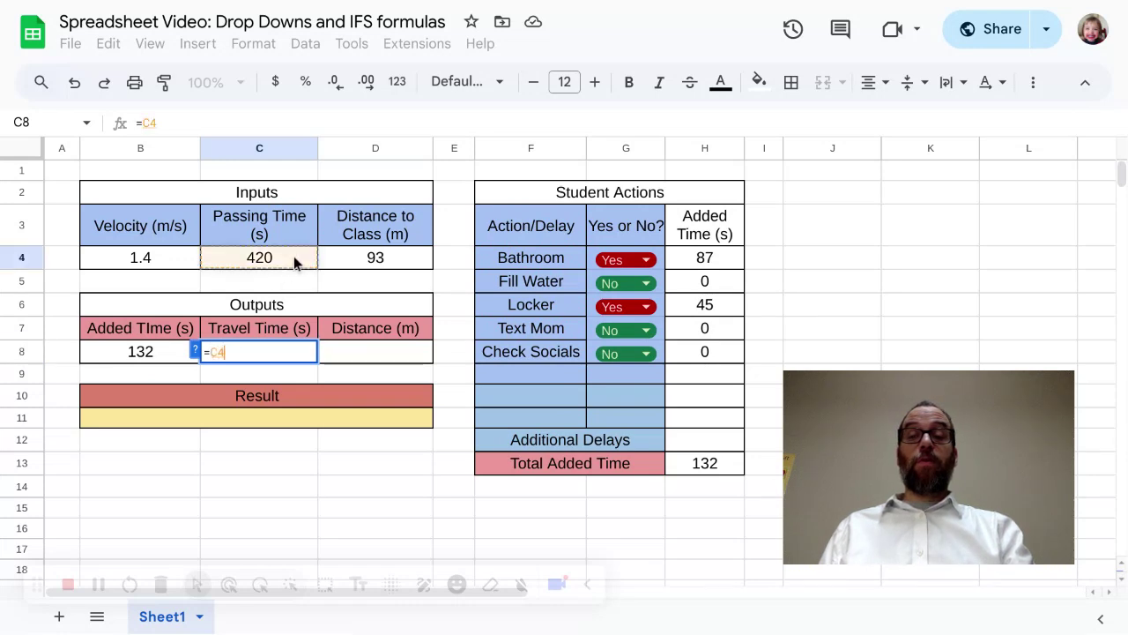
{"action": "type", "text": "-"}
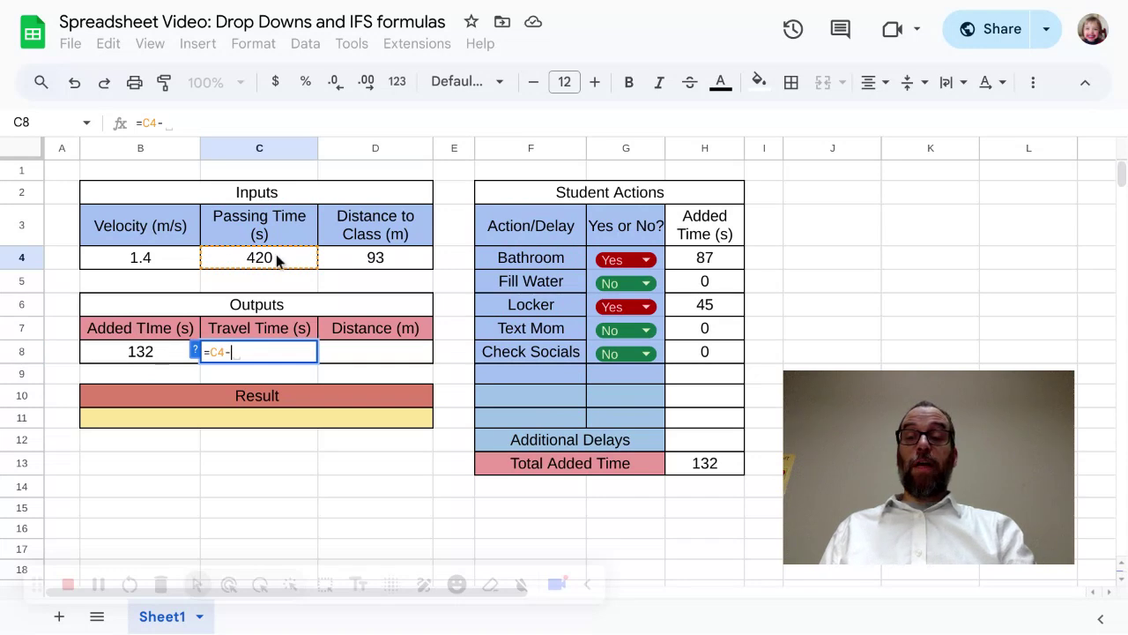
{"action": "left_click", "coordinate": [101, 354]}
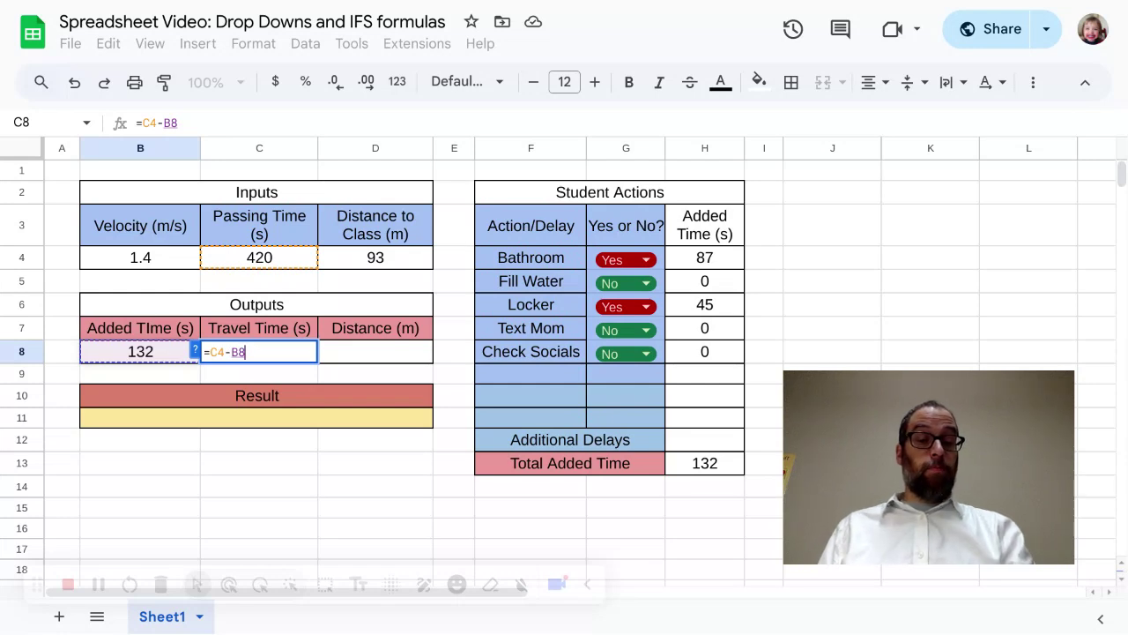
{"action": "key", "text": "Return"}
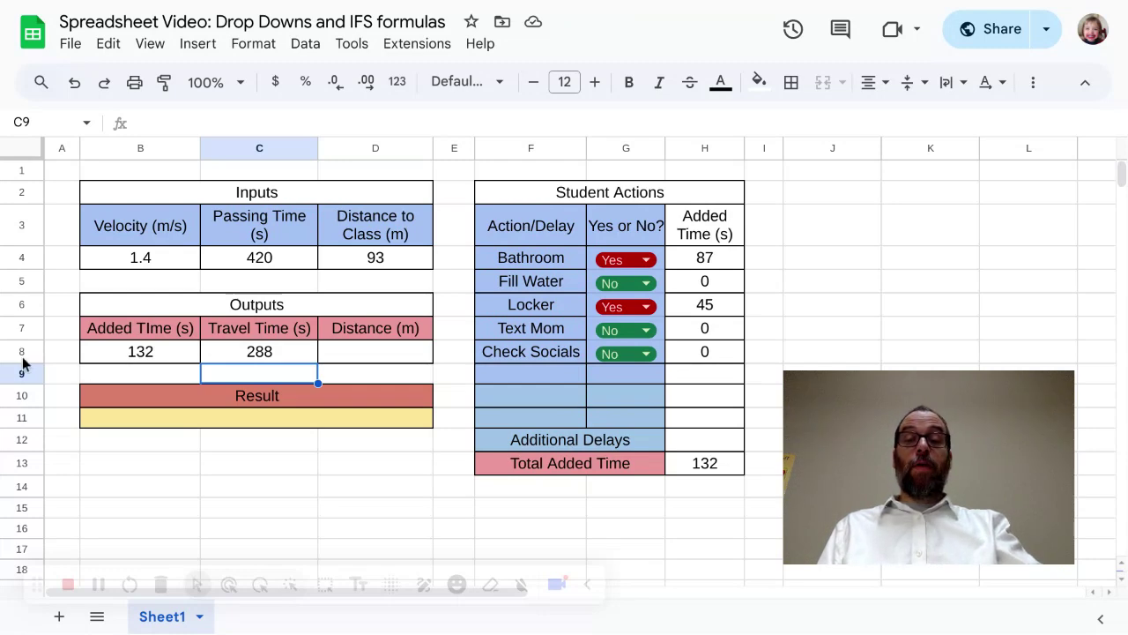
Step: Calculate the Distance output in D8 as velocity times travel time with =B4*C8
{"action": "left_click", "coordinate": [354, 351]}
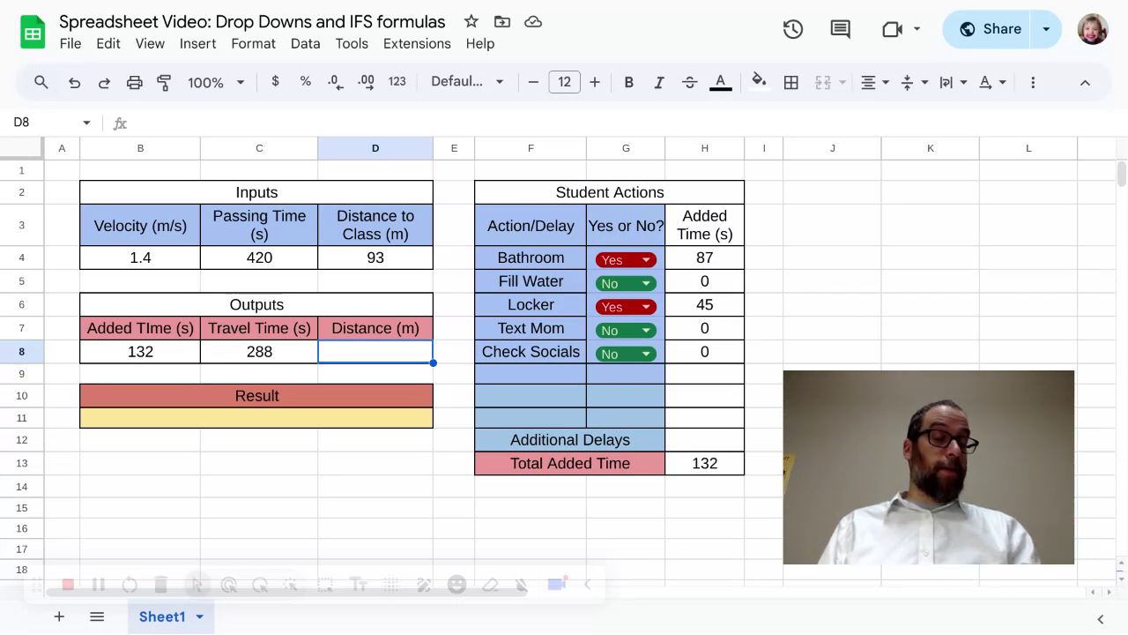
{"action": "type", "text": "="}
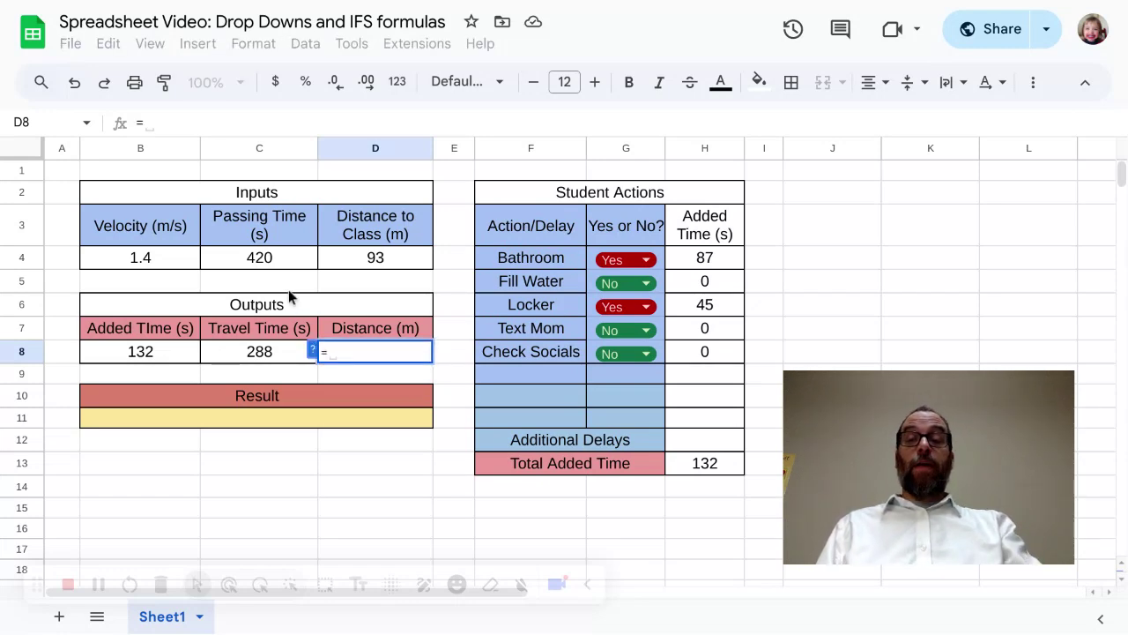
{"action": "left_click", "coordinate": [182, 260]}
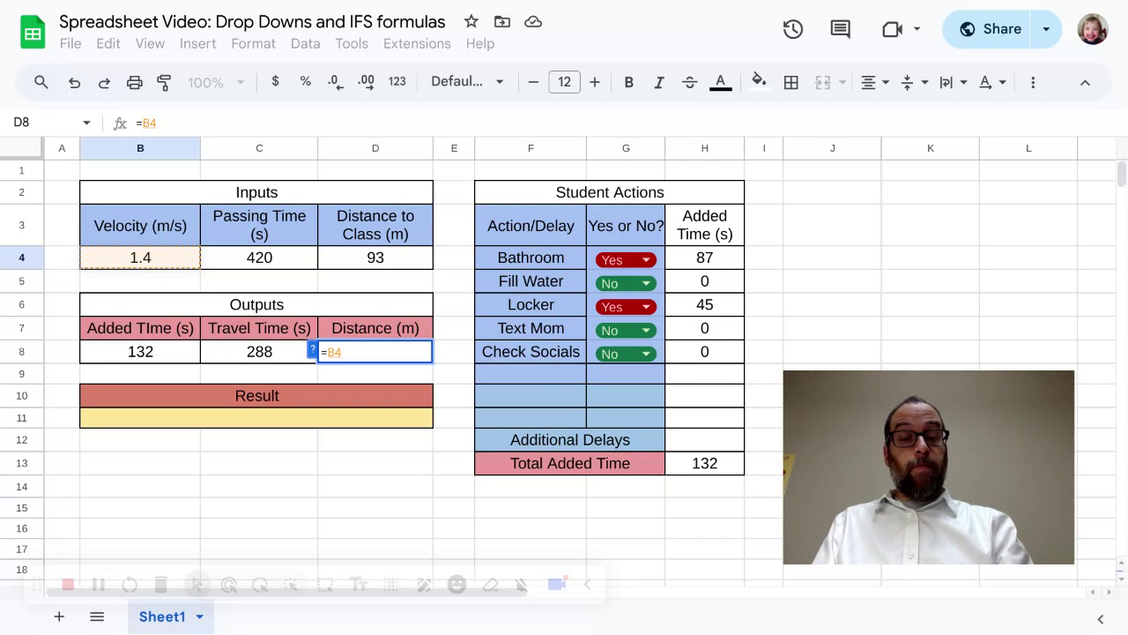
{"action": "type", "text": "*"}
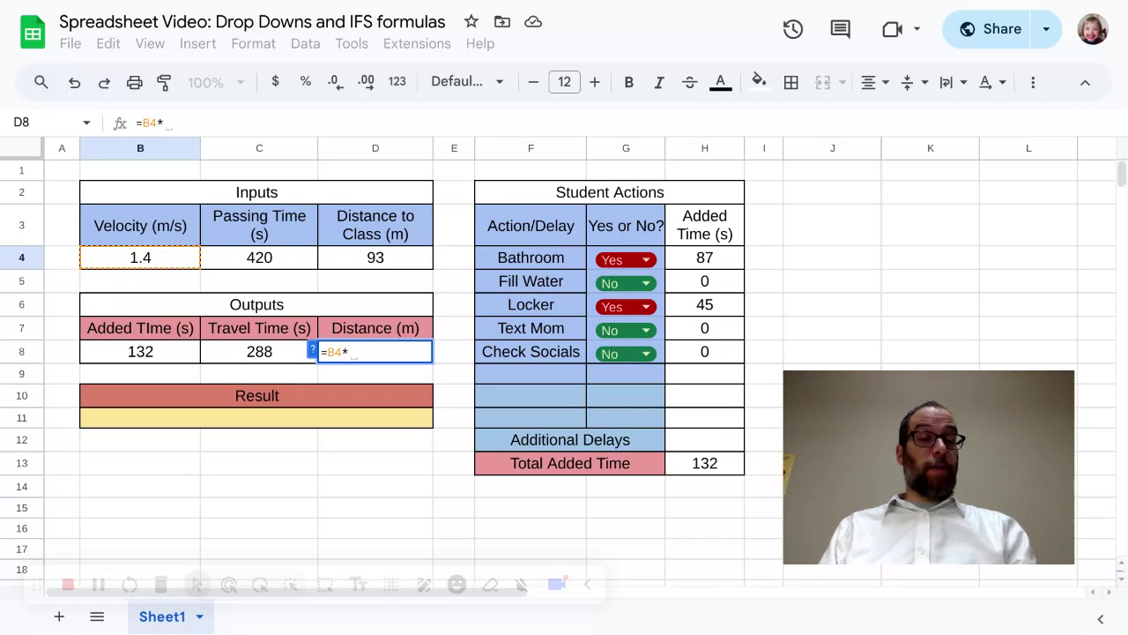
{"action": "left_click", "coordinate": [215, 355]}
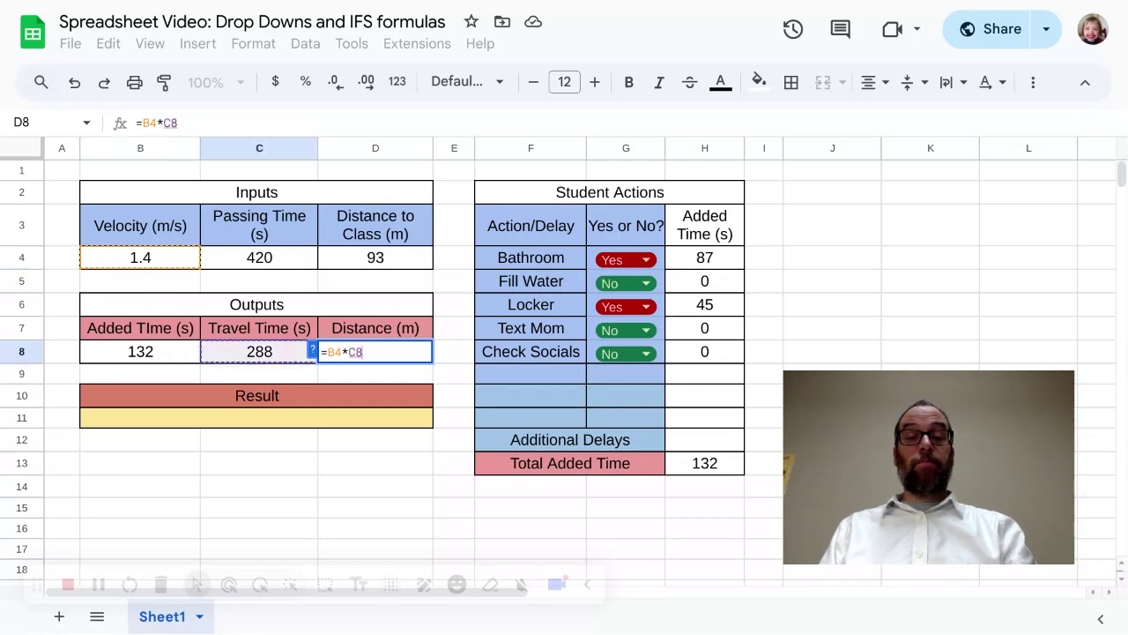
{"action": "key", "text": "Return"}
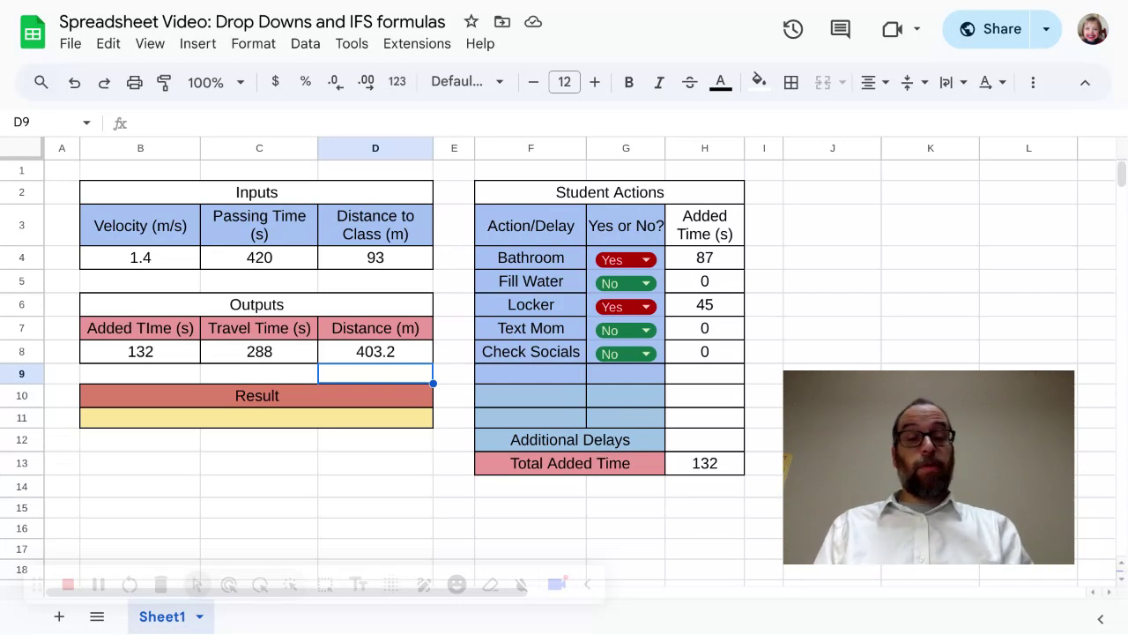
Step: Begin an IFS formula in the merged cell B11:D11 below the Result heading
{"action": "left_click", "coordinate": [179, 423]}
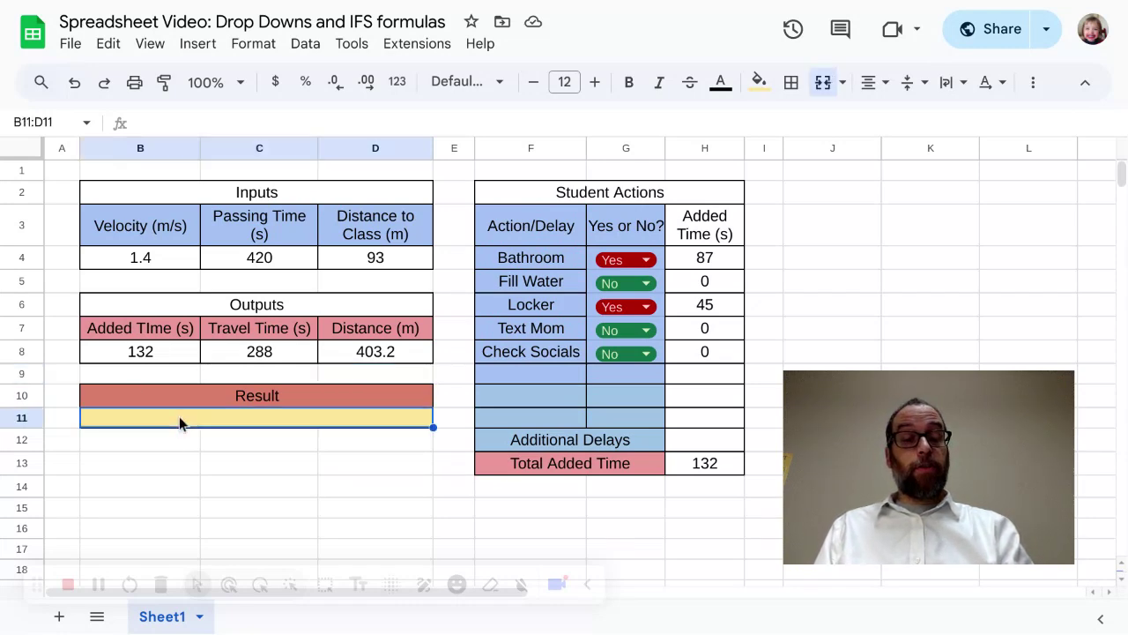
{"action": "type", "text": "="}
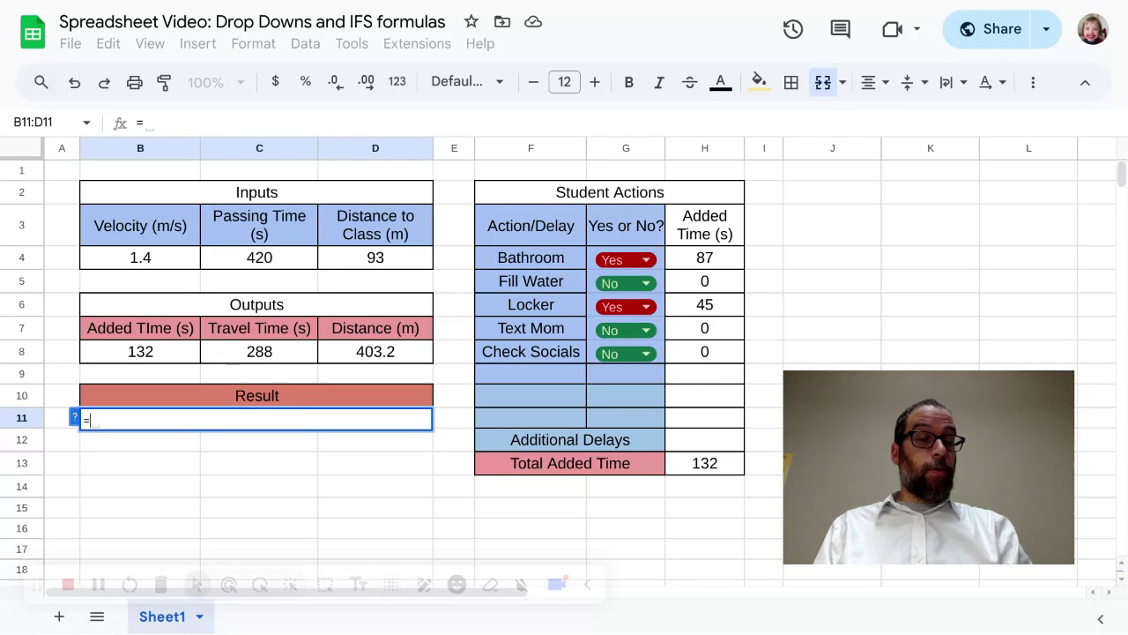
{"action": "type", "text": "If"}
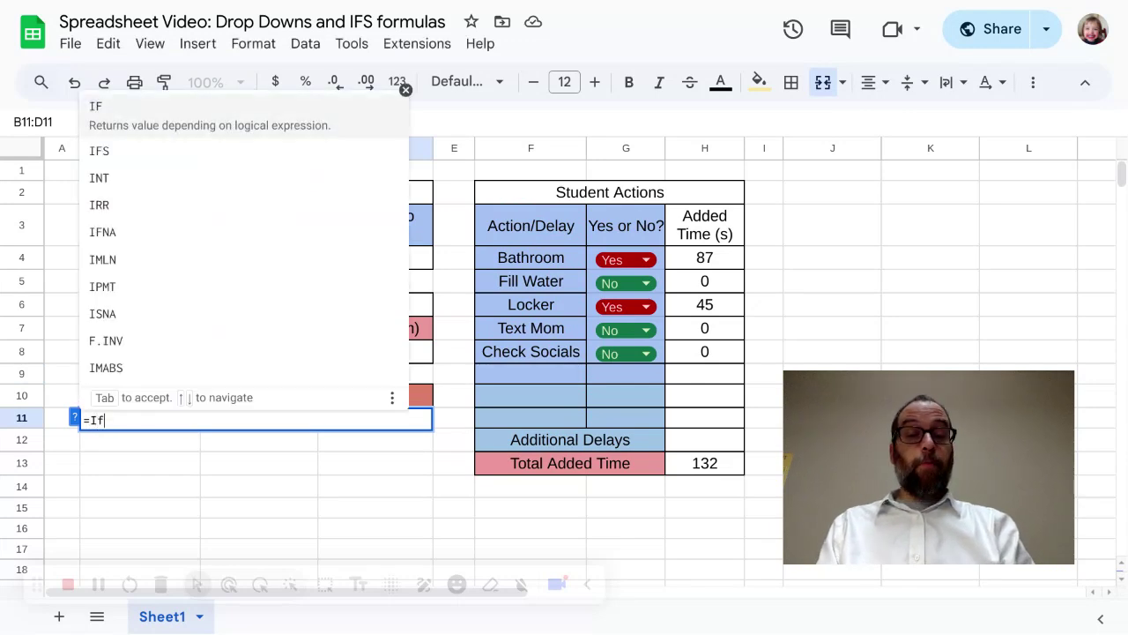
{"action": "key", "text": "BackSpace"}
{"action": "key", "text": "BackSpace"}
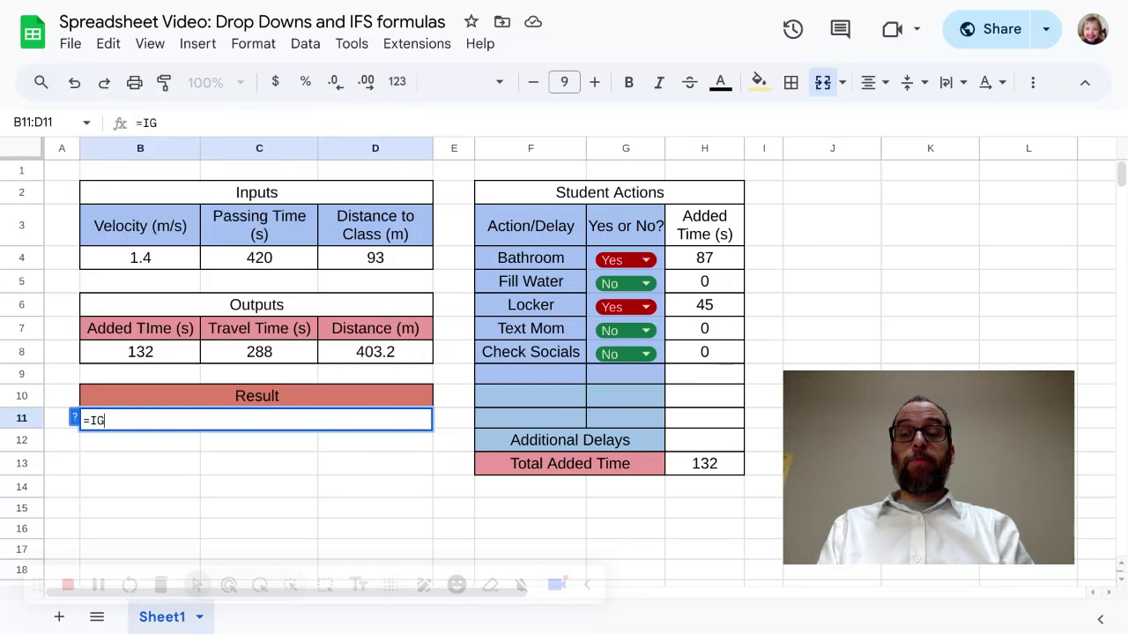
{"action": "type", "text": "IFS"}
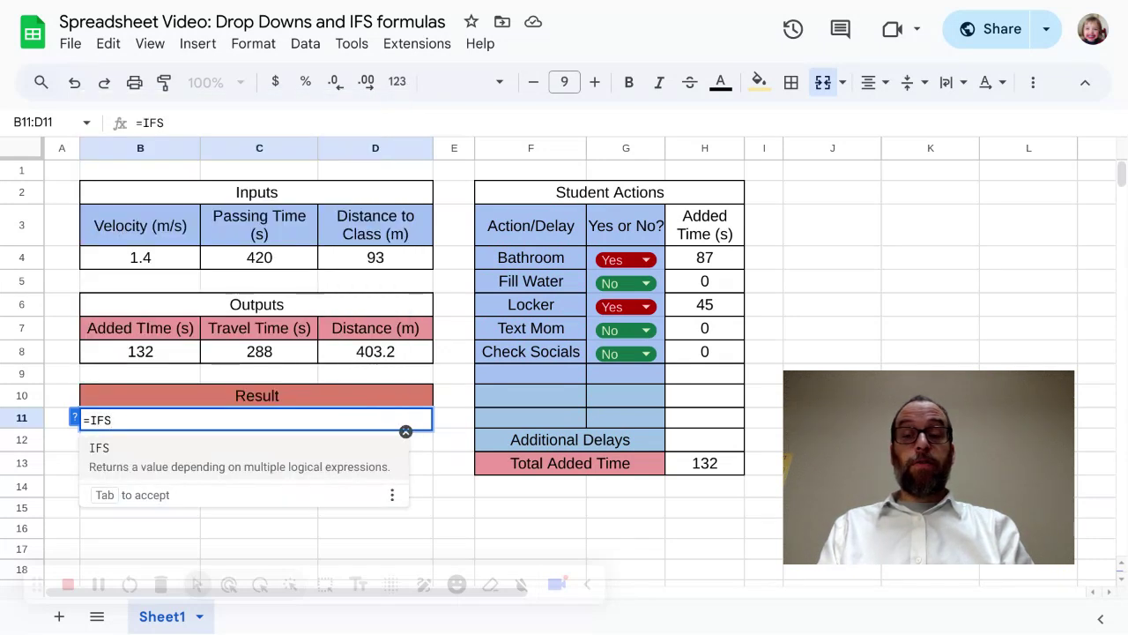
{"action": "type", "text": "("}
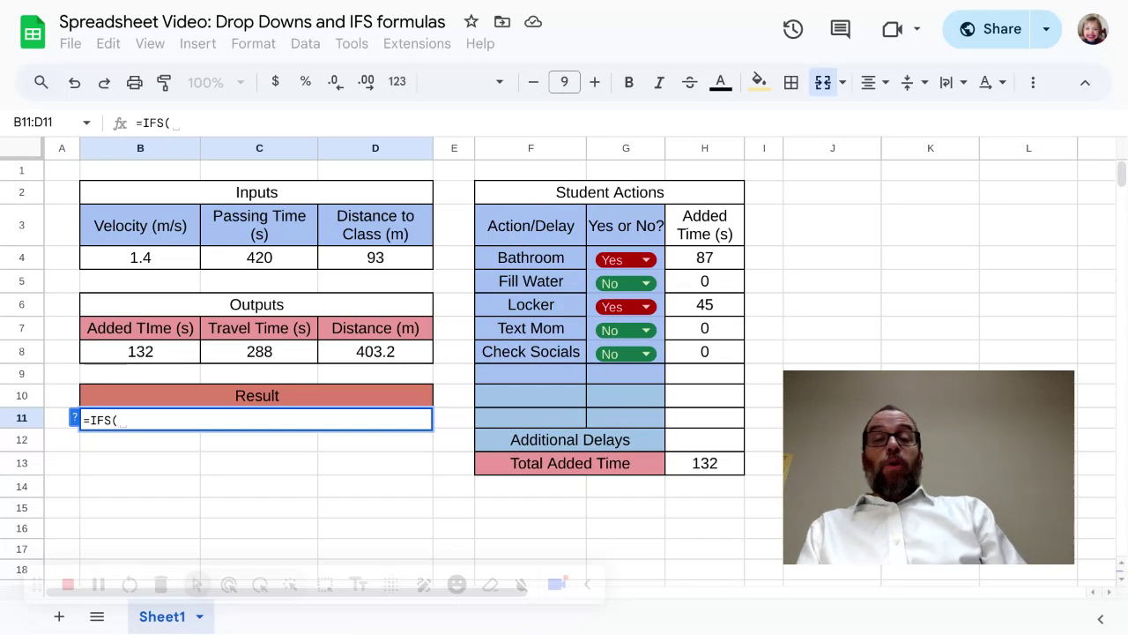
Step: Enter D4>D8 as the first condition of the IFS formula, comparing distance to class with distance travelled
{"action": "type", "text": "D4"}
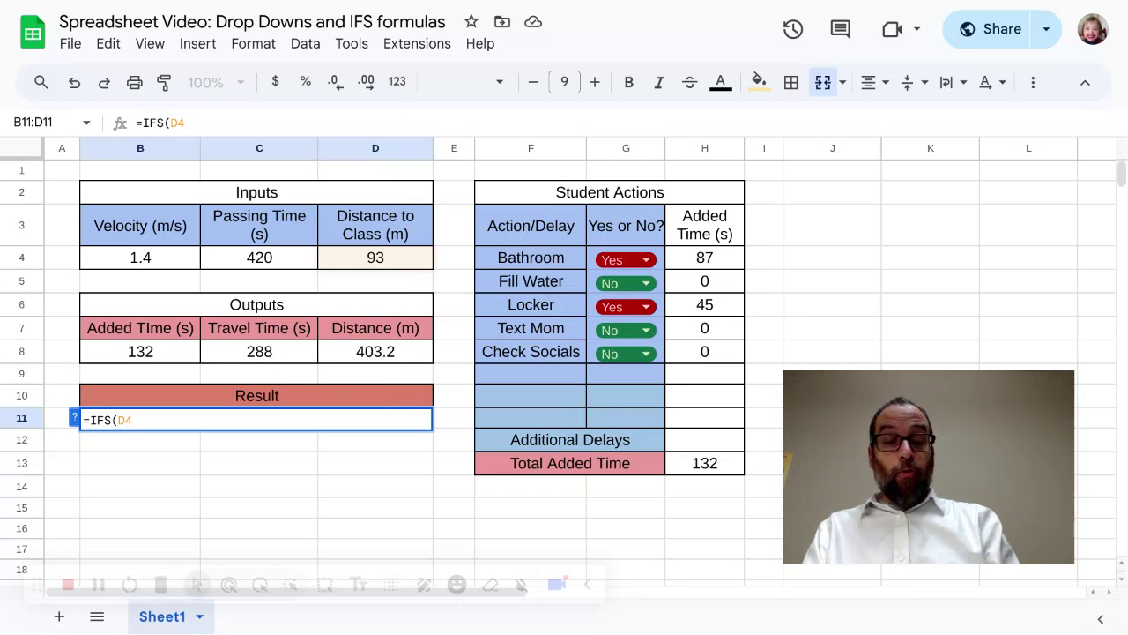
{"action": "type", "text": "."}
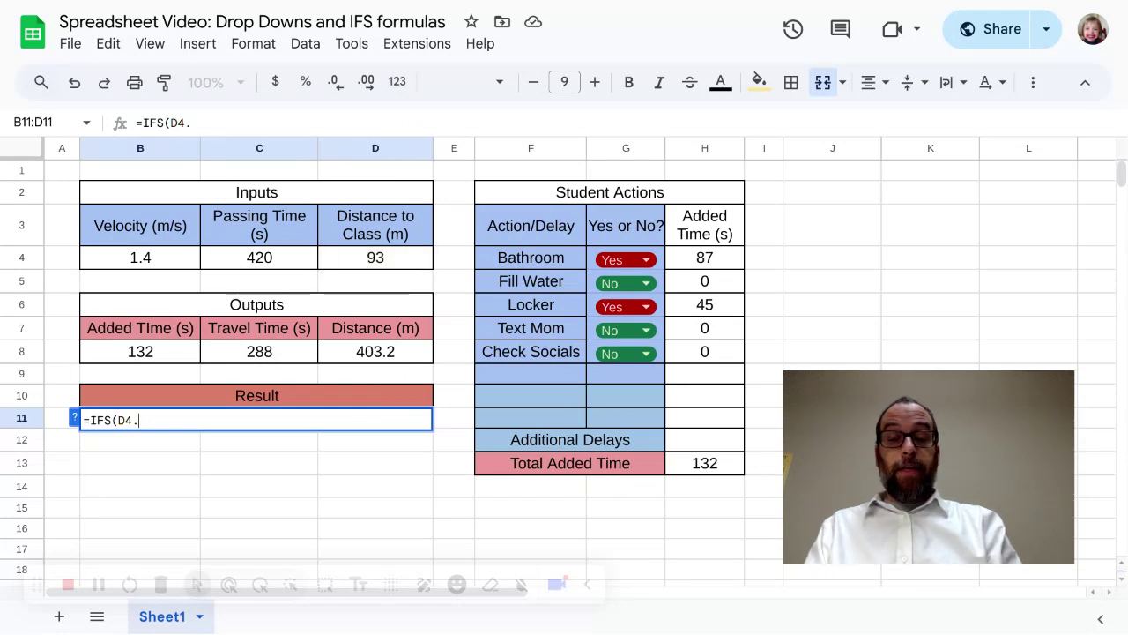
{"action": "type", "text": "D"}
{"action": "key", "text": "BackSpace"}
{"action": "key", "text": "BackSpace"}
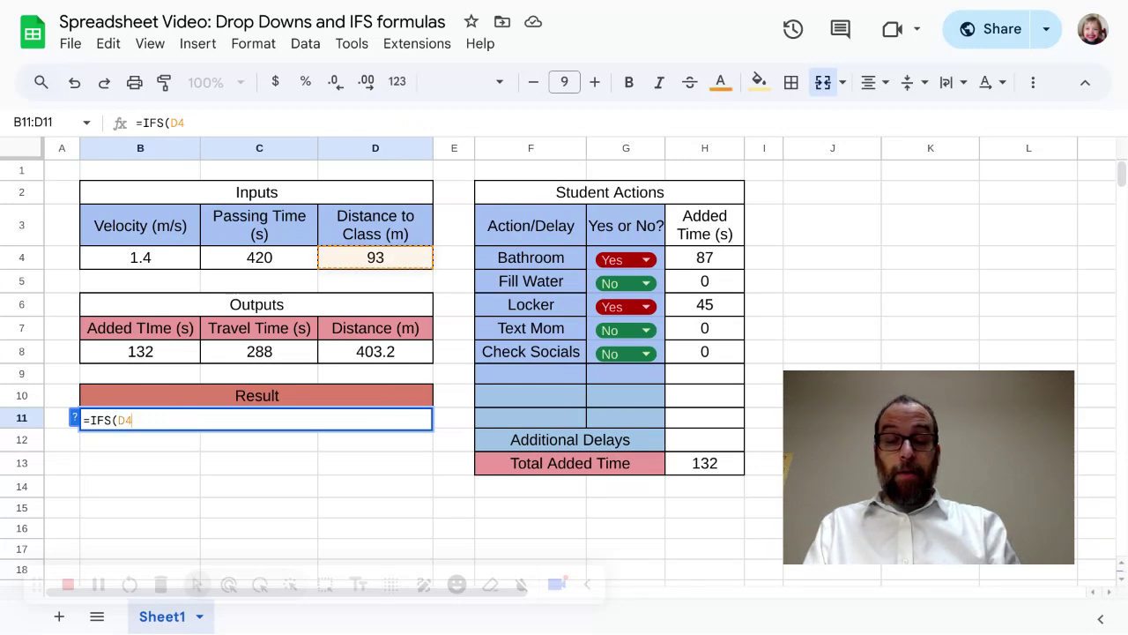
{"action": "type", "text": ">"}
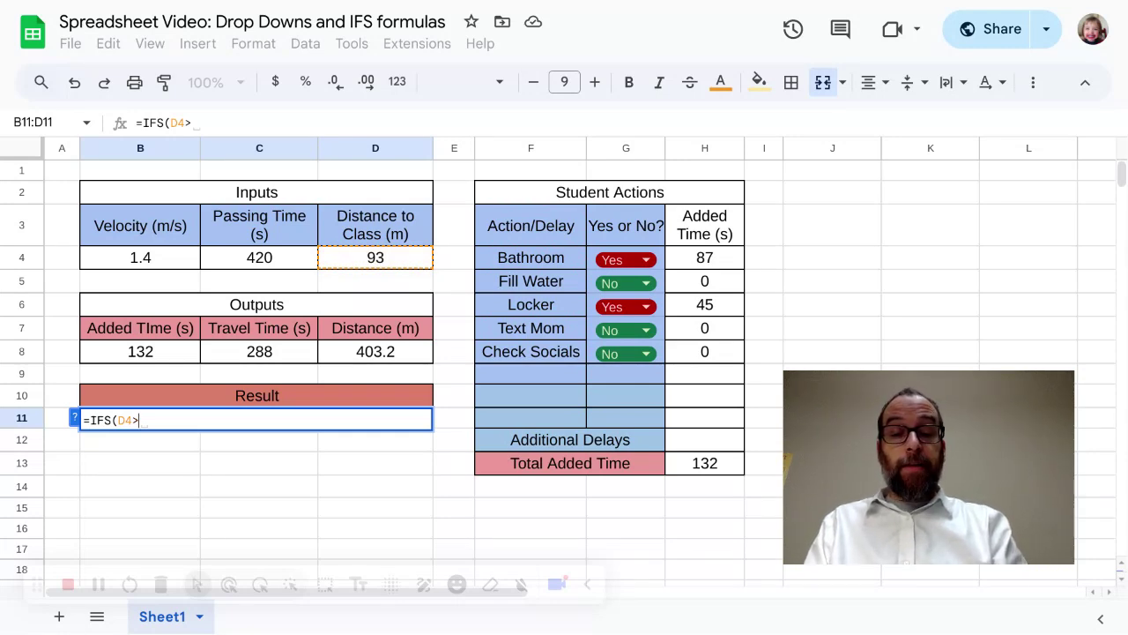
{"action": "type", "text": "D8"}
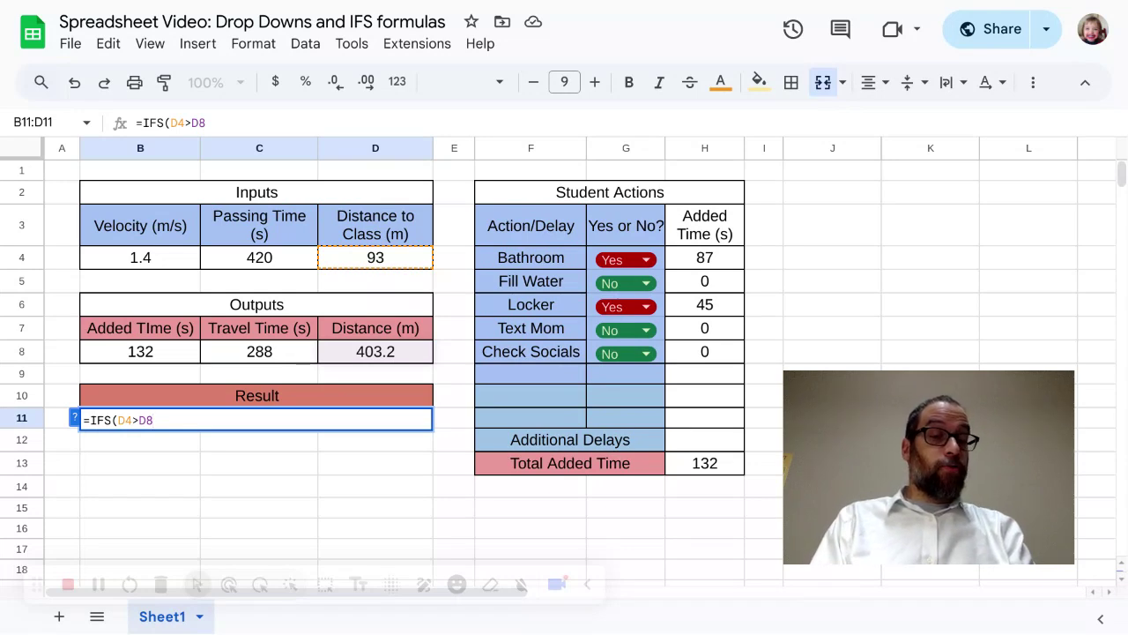
{"action": "type", "text": ", "}
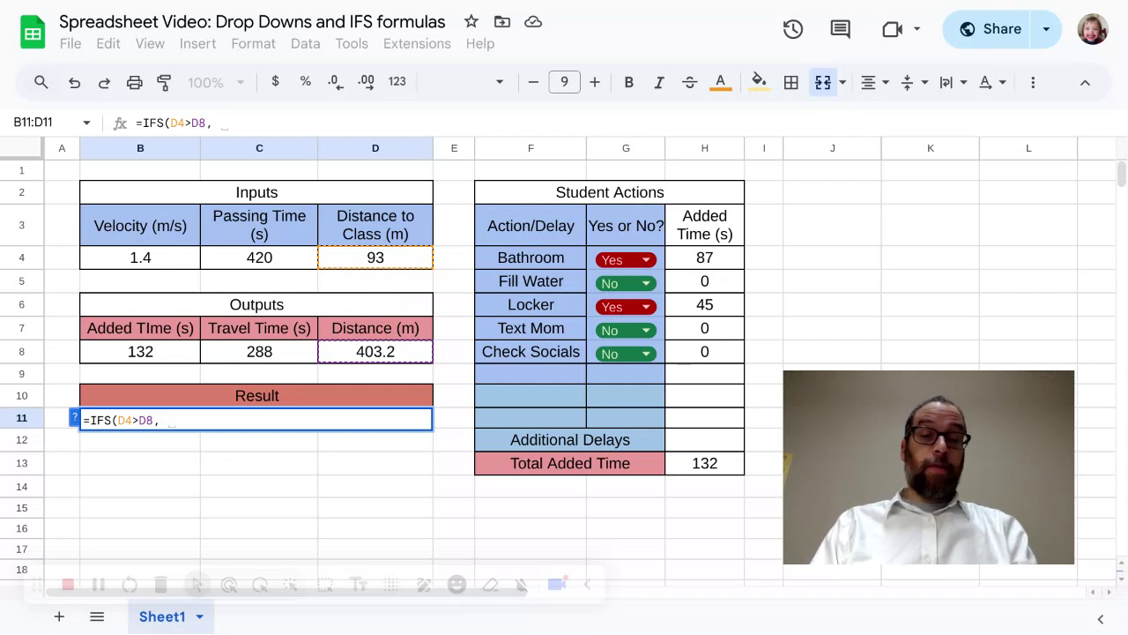
{"action": "type", "text": "\""}
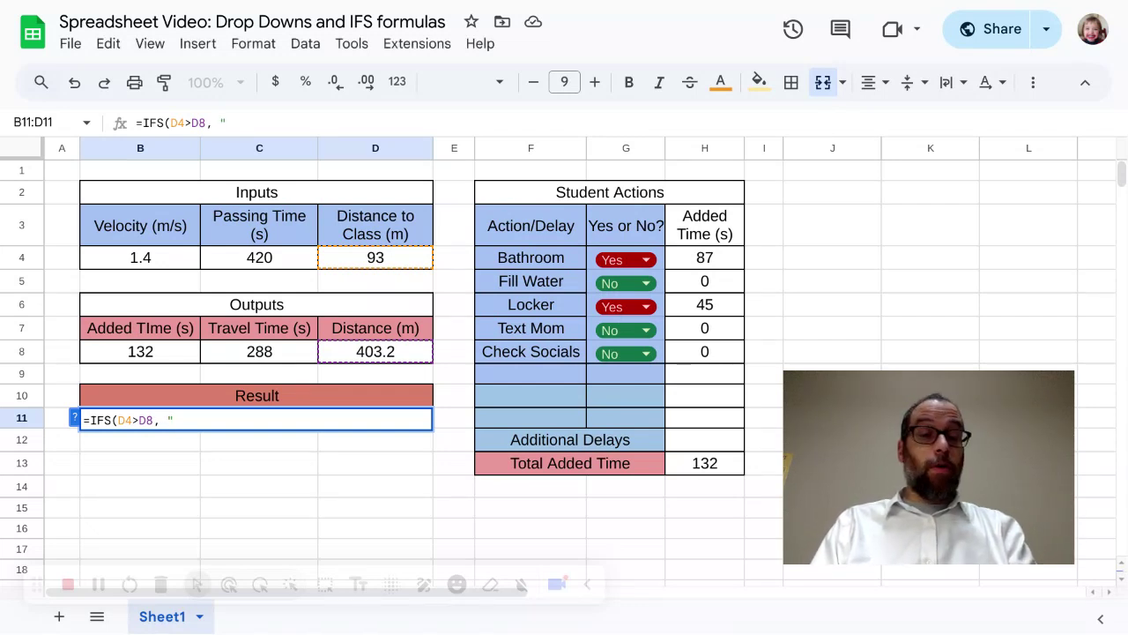
{"action": "type", "text": "Le"}
Step: Add "Uh oh, you are Late!" as the text returned by the first IFS condition
{"action": "key", "text": "BackSpace"}
{"action": "key", "text": "BackSpace"}
{"action": "type", "text": "U"}
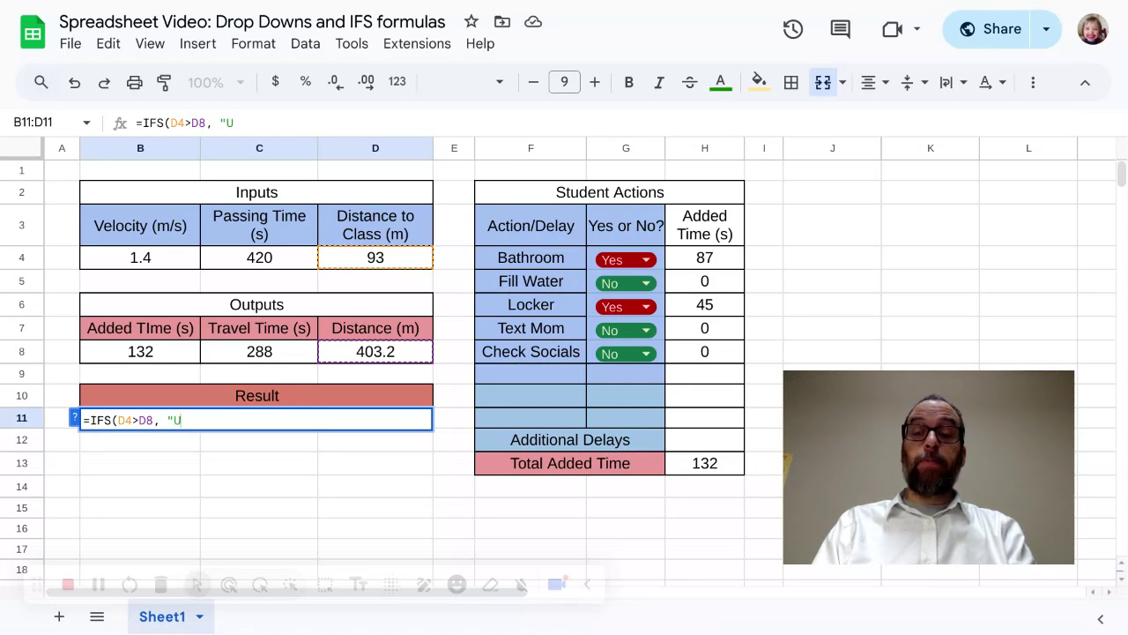
{"action": "type", "text": "h oh,"}
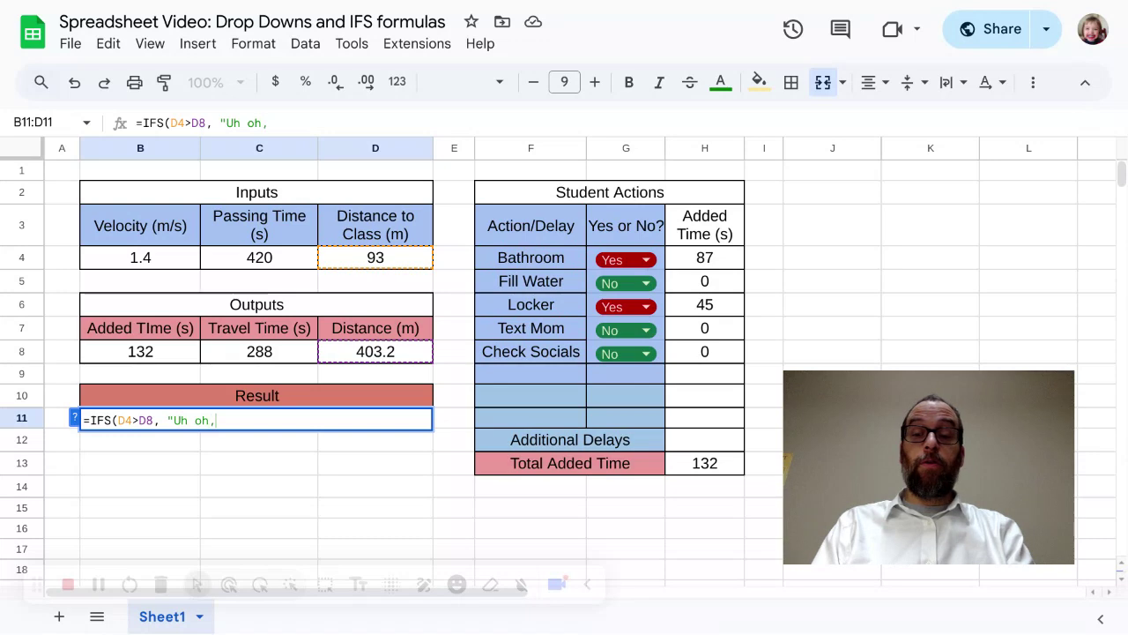
{"action": "type", "text": " you are Late"}
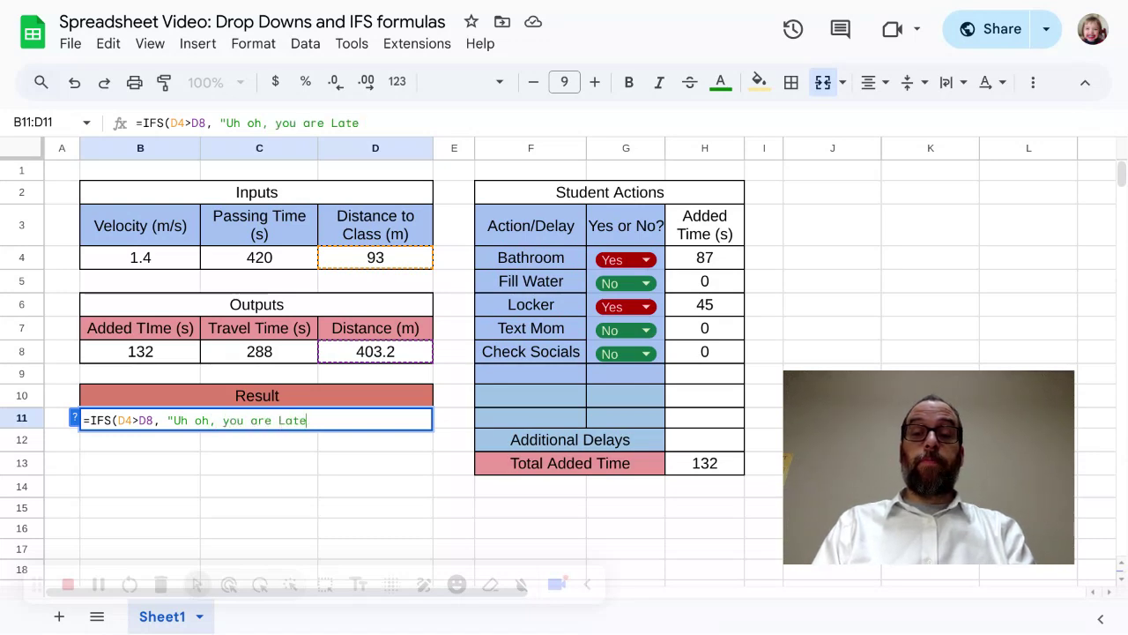
{"action": "type", "text": "!\","}
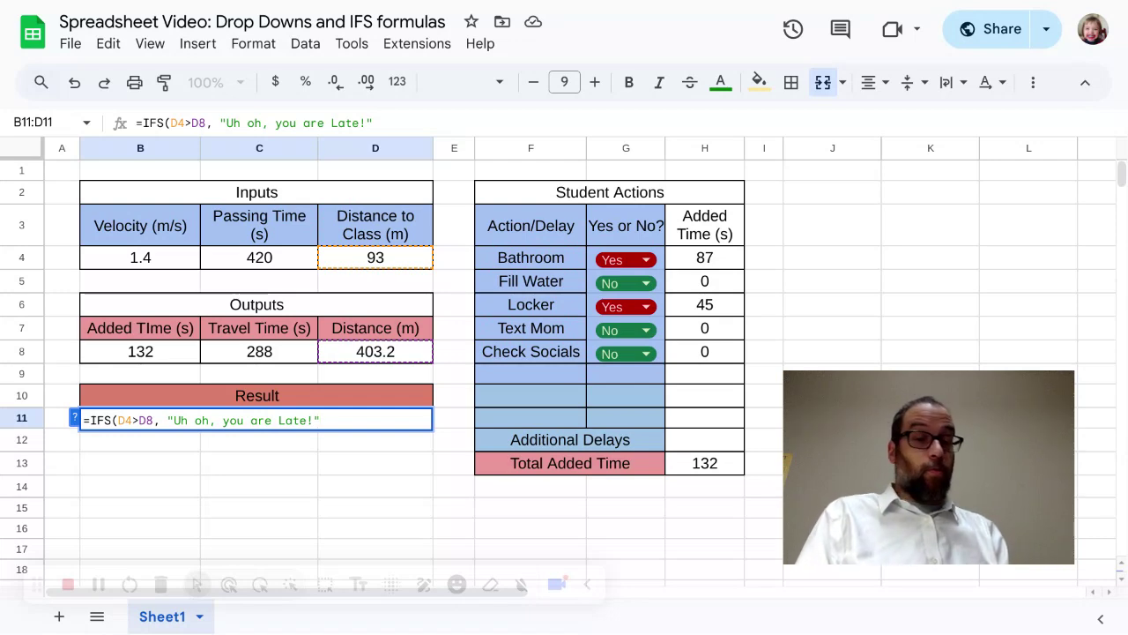
Step: Add D4<D8 as the second condition of the IFS formula, for a distance to class shorter than the distance travelled
{"action": "type", "text": ","}
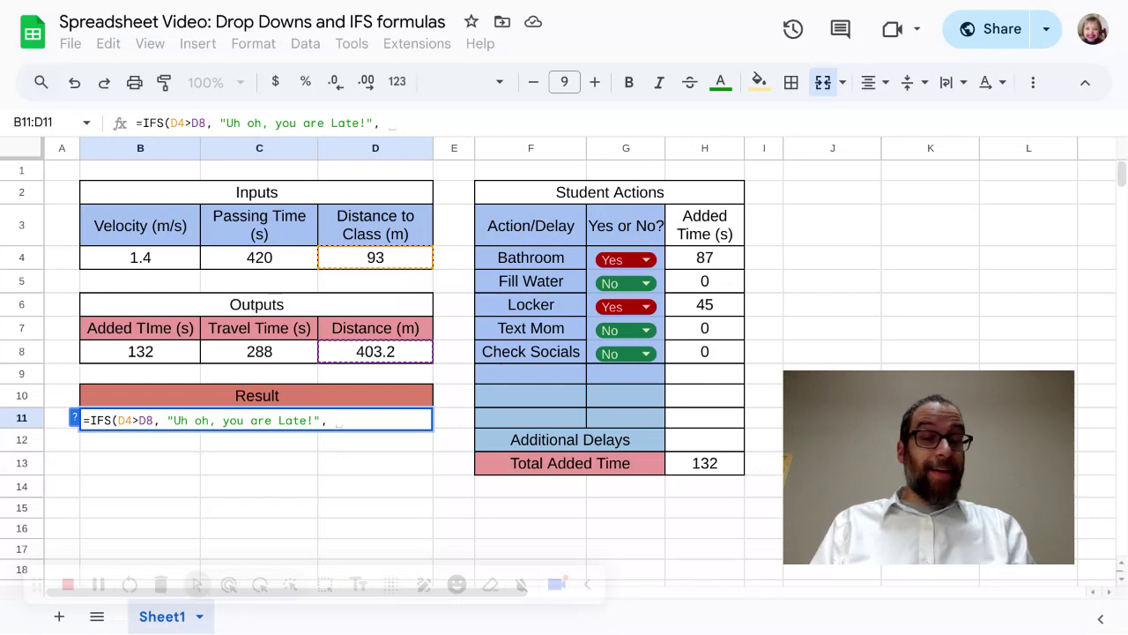
{"action": "type", "text": "D4"}
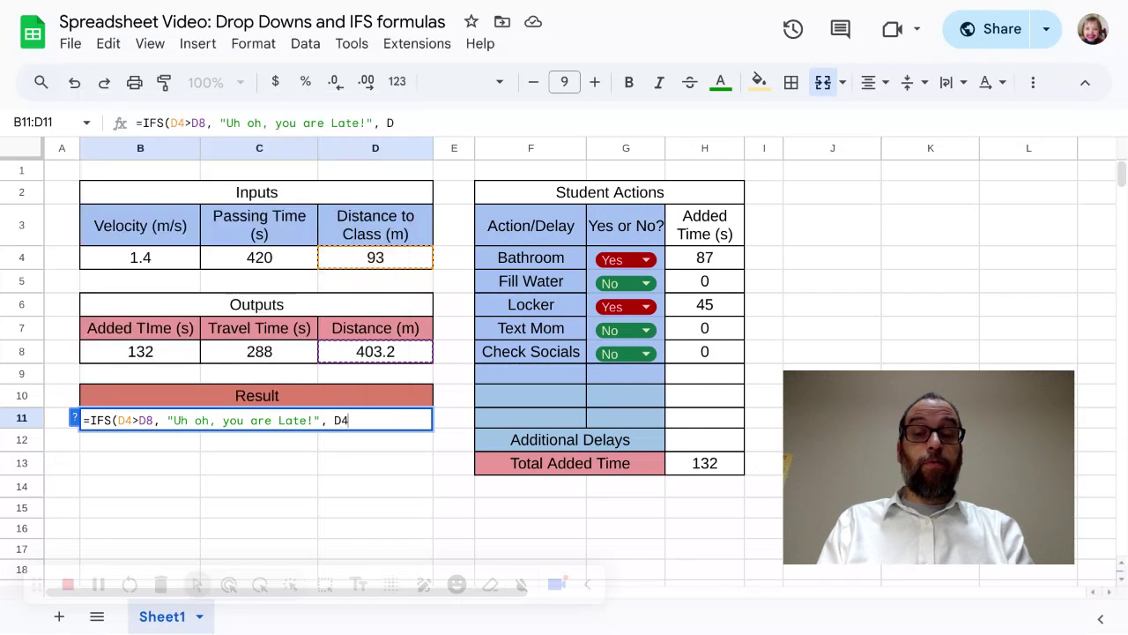
{"action": "type", "text": "<"}
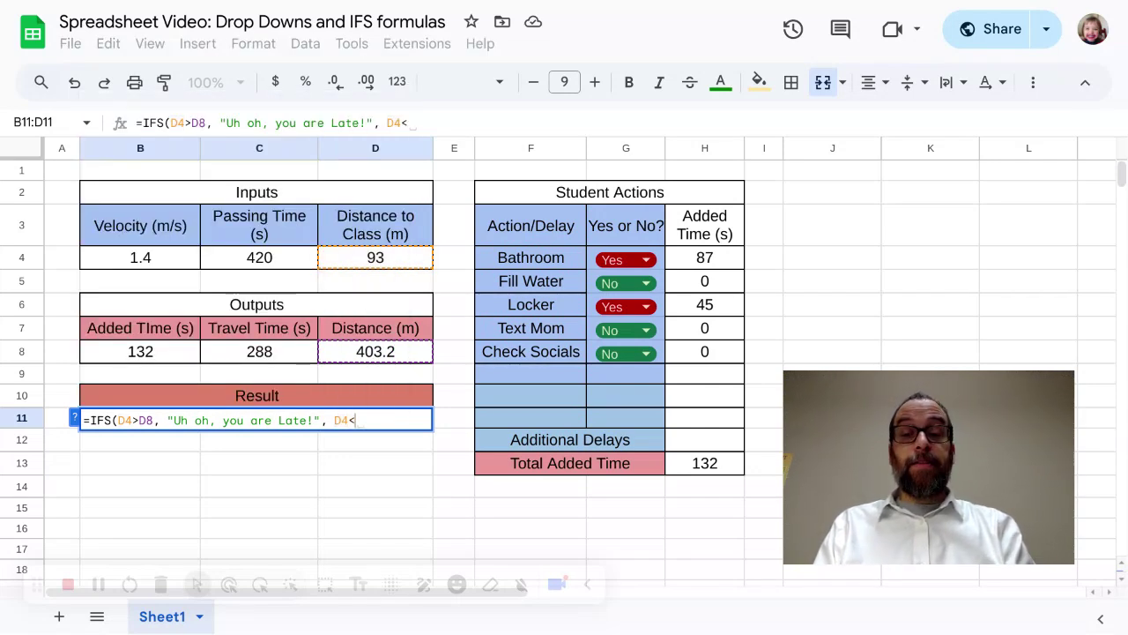
{"action": "type", "text": "D8,"}
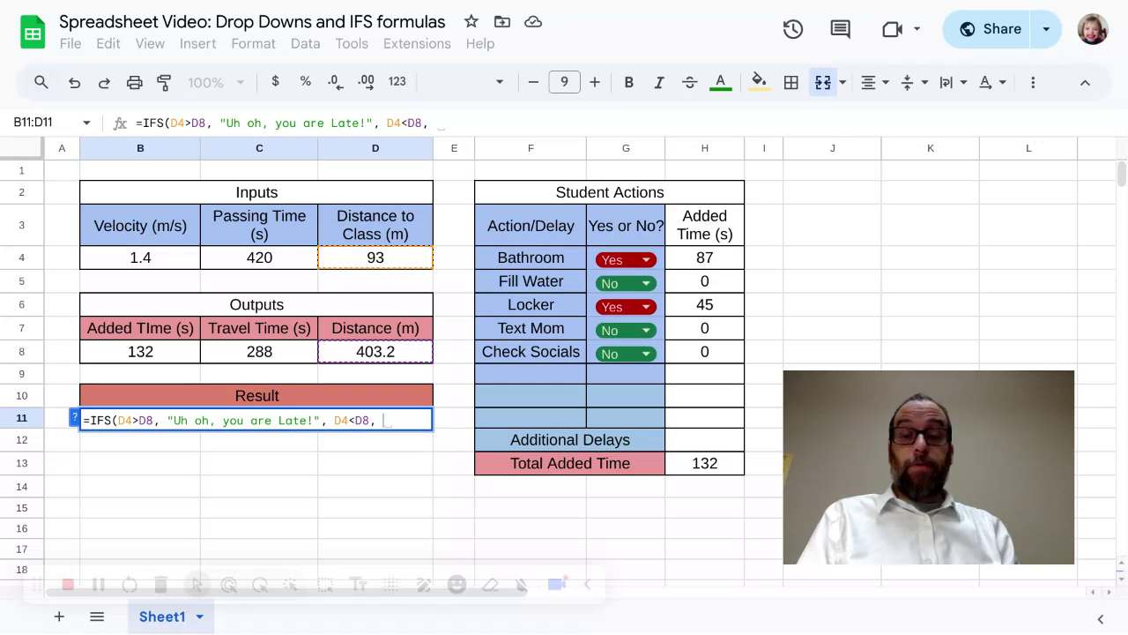
Step: Add "Nice job, you are on time!" as the text for the second condition and complete the IFS formula
{"action": "type", "text": "\""}
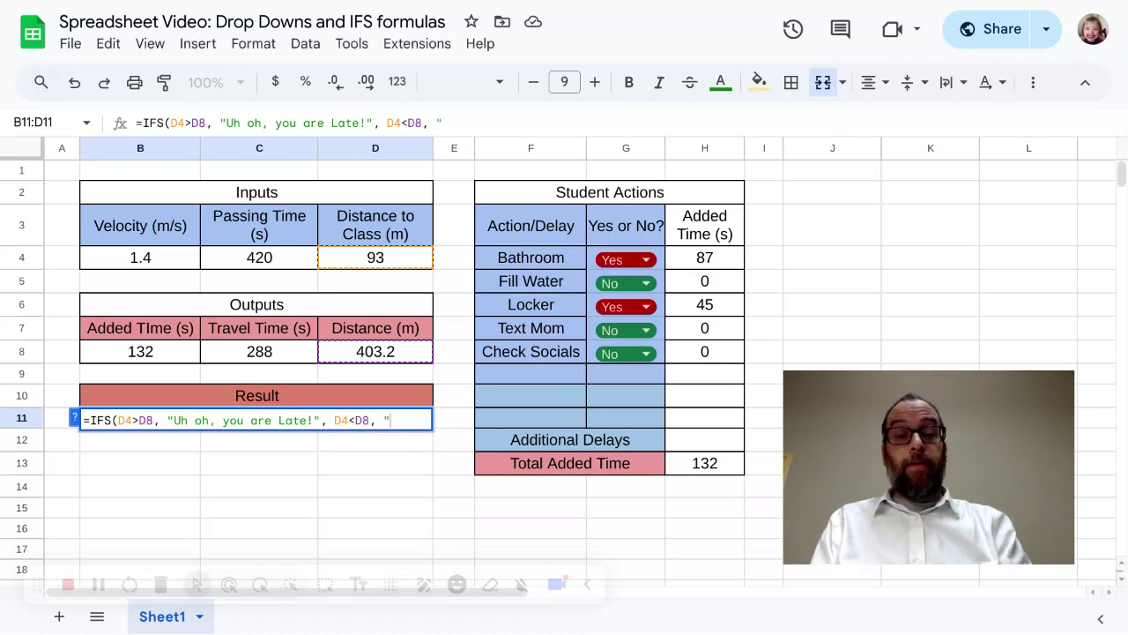
{"action": "type", "text": "Nice"}
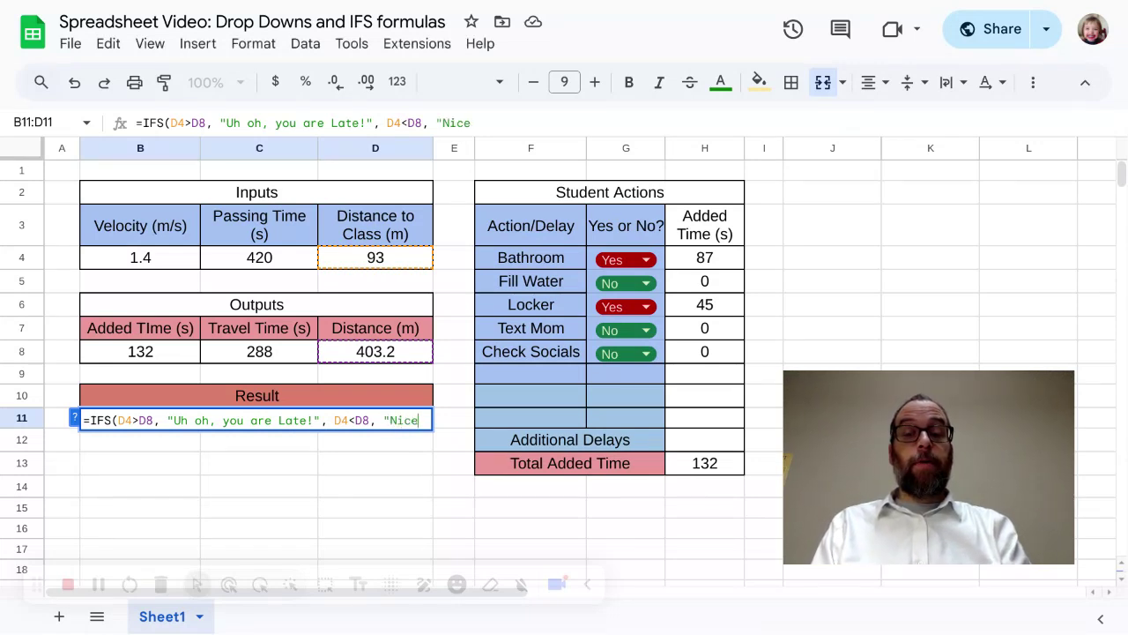
{"action": "type", "text": " job, you are "}
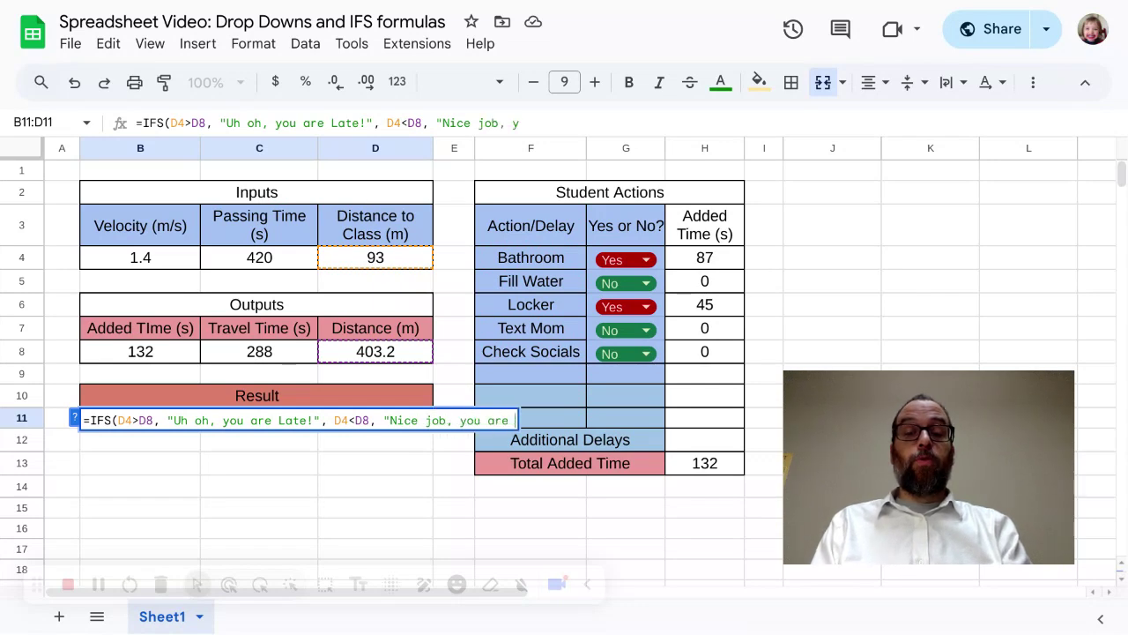
{"action": "type", "text": "on time"}
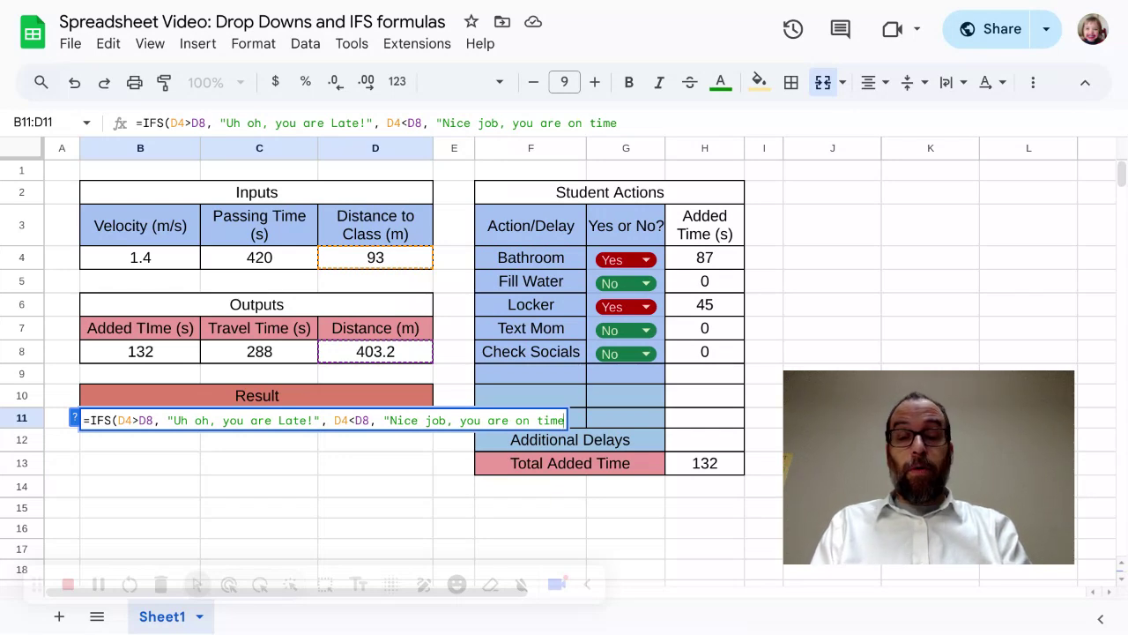
{"action": "type", "text": "!\""}
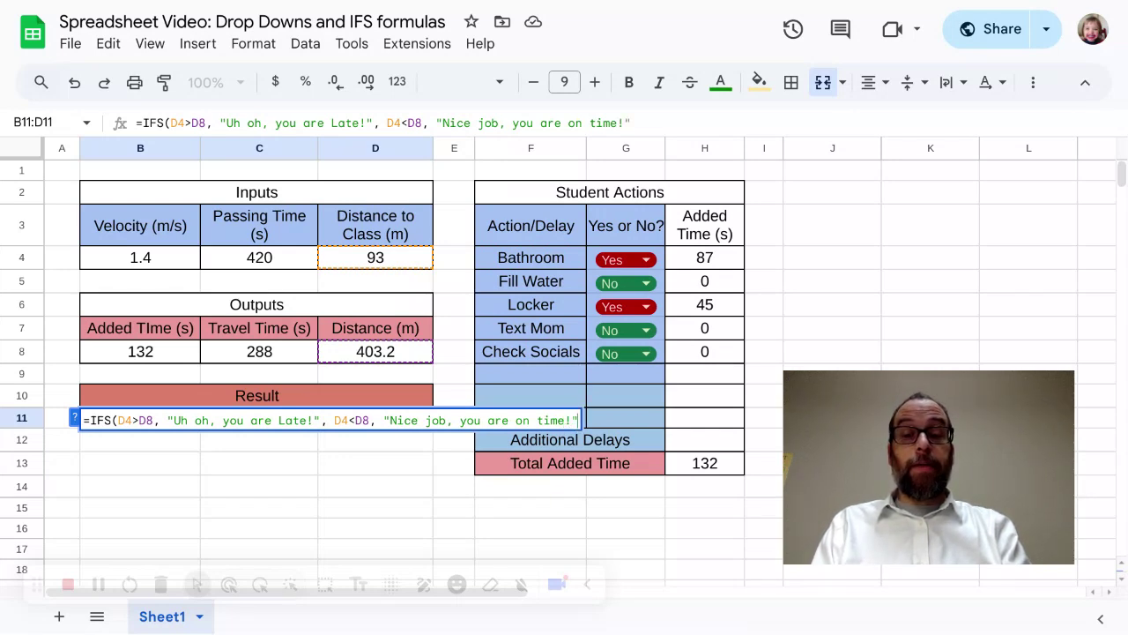
{"action": "type", "text": ")"}
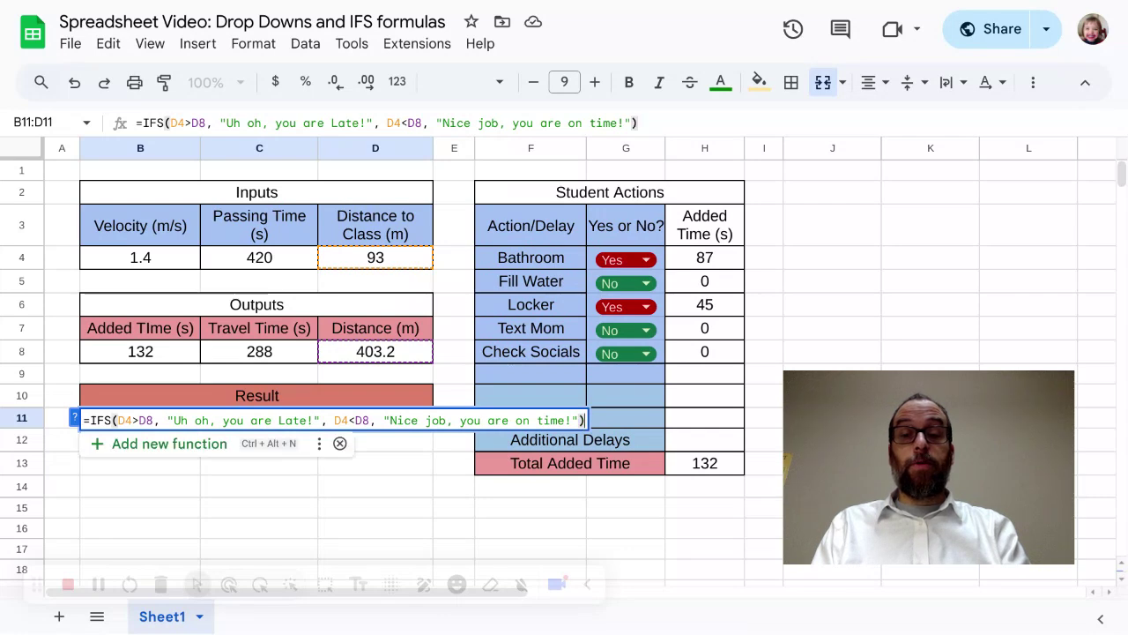
{"action": "key", "text": "Return"}
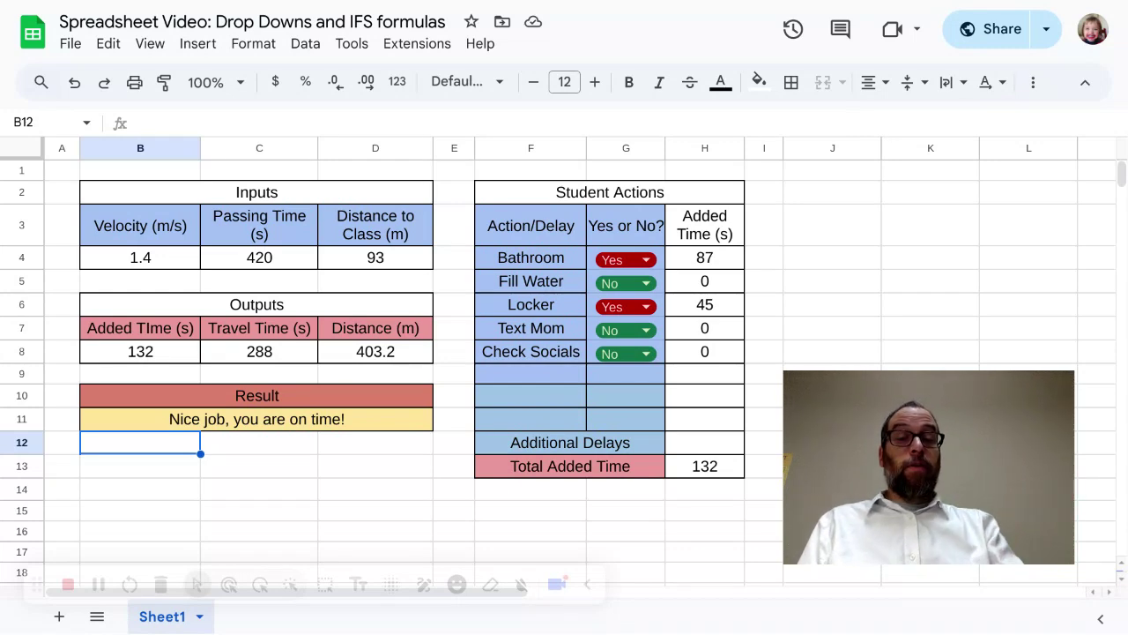
Step: Set the Fill Water action to Yes and the Passing Time input in C4 to 240 seconds
{"action": "left_click", "coordinate": [628, 283]}
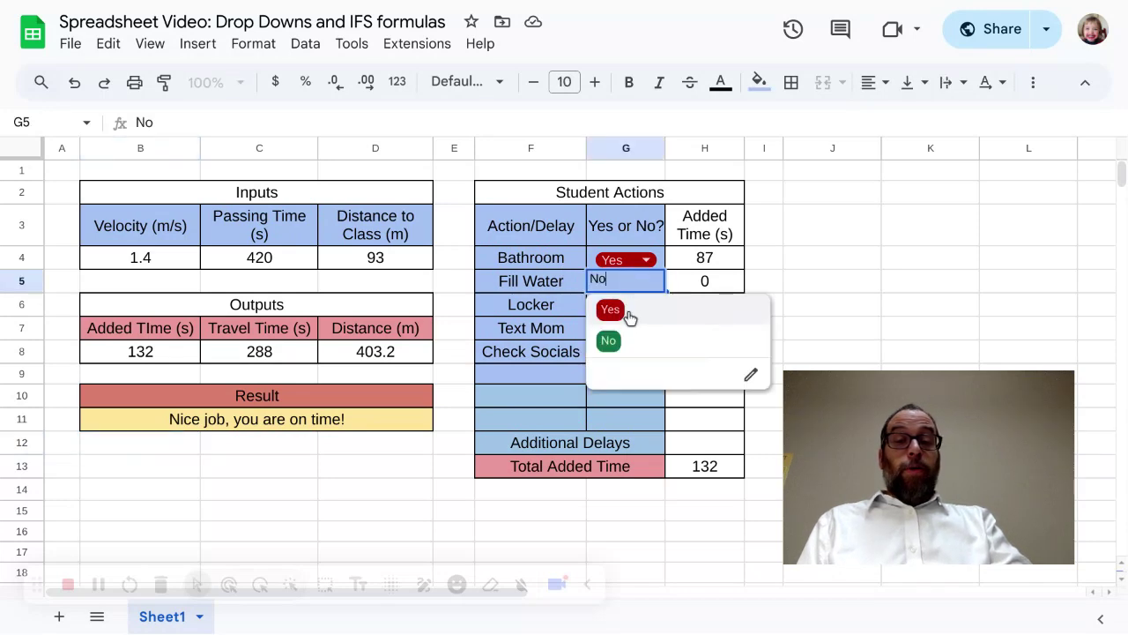
{"action": "left_click", "coordinate": [623, 310]}
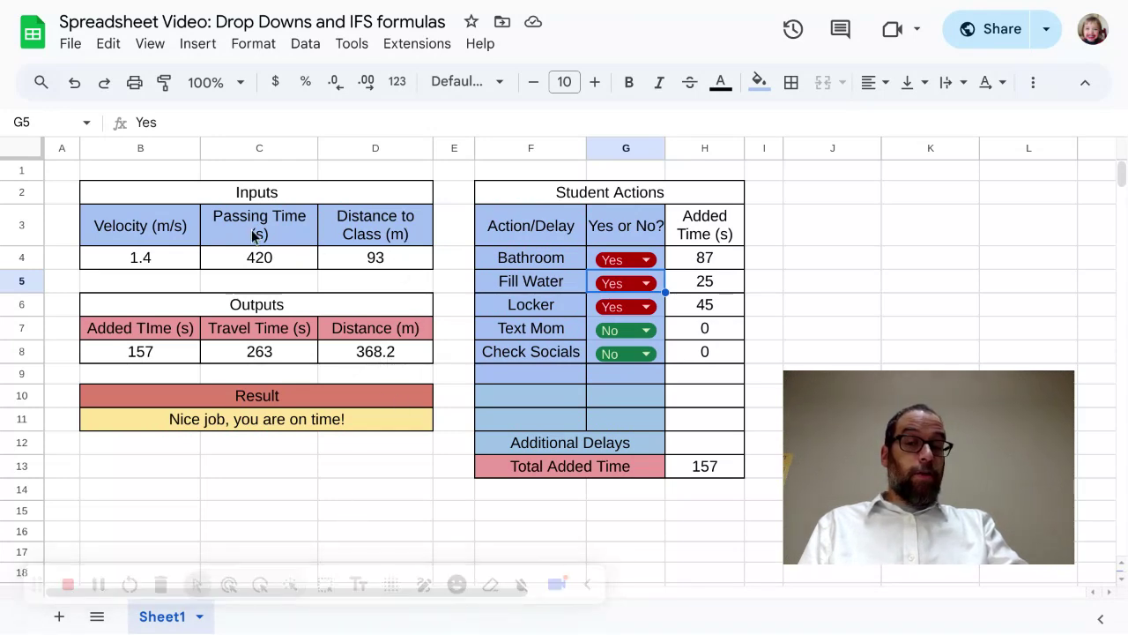
{"action": "left_click", "coordinate": [261, 257]}
{"action": "double_click", "coordinate": [262, 257]}
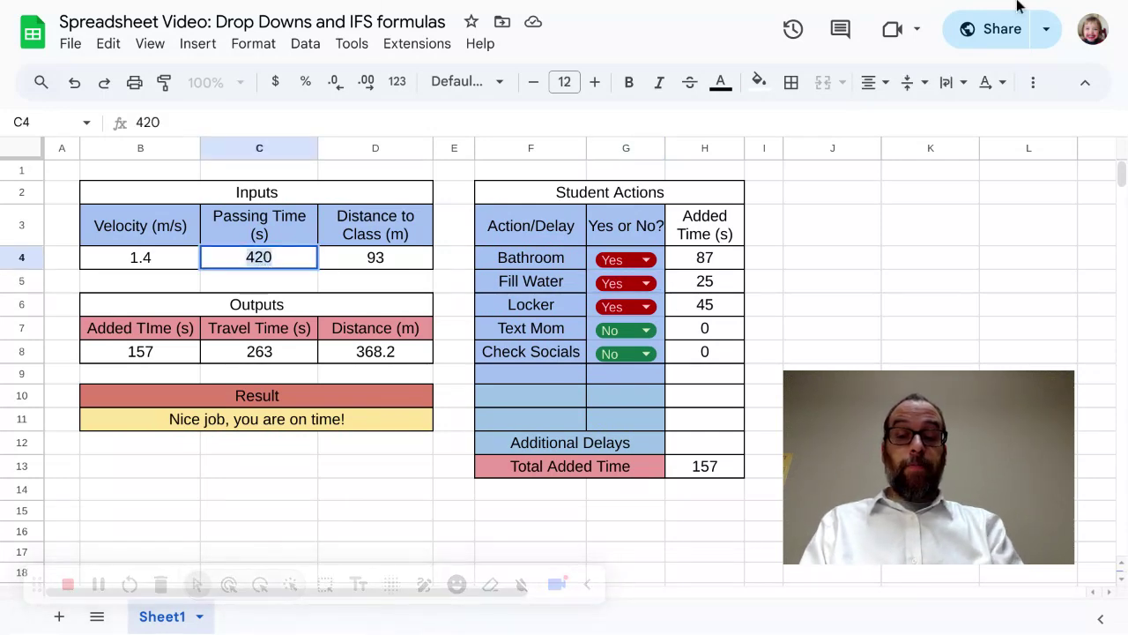
{"action": "type", "text": "24"}
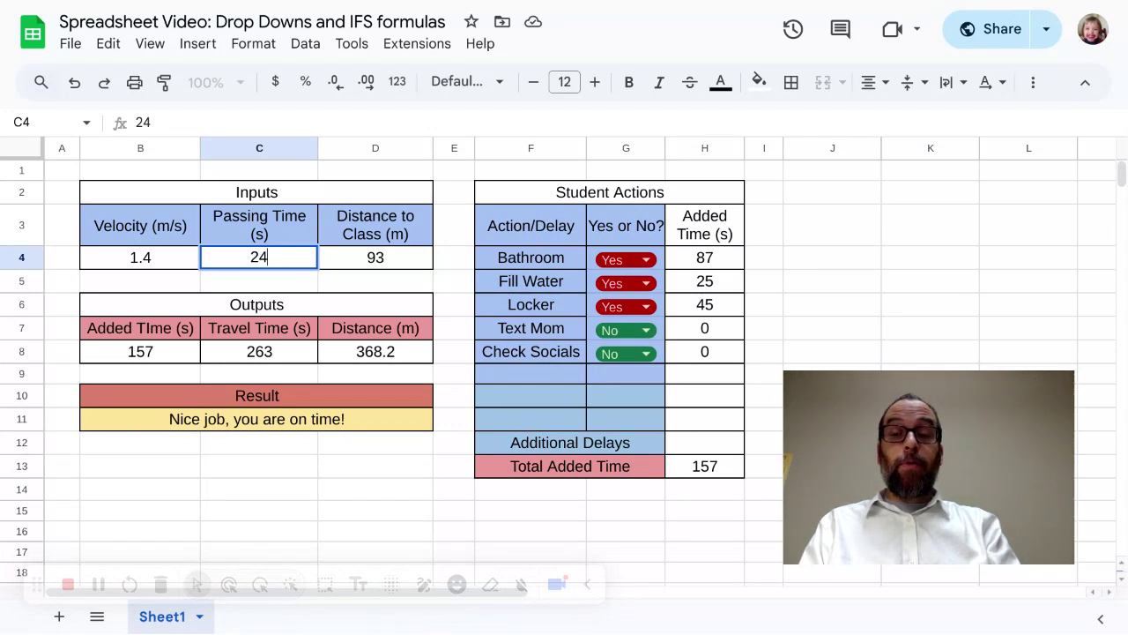
{"action": "type", "text": "0"}
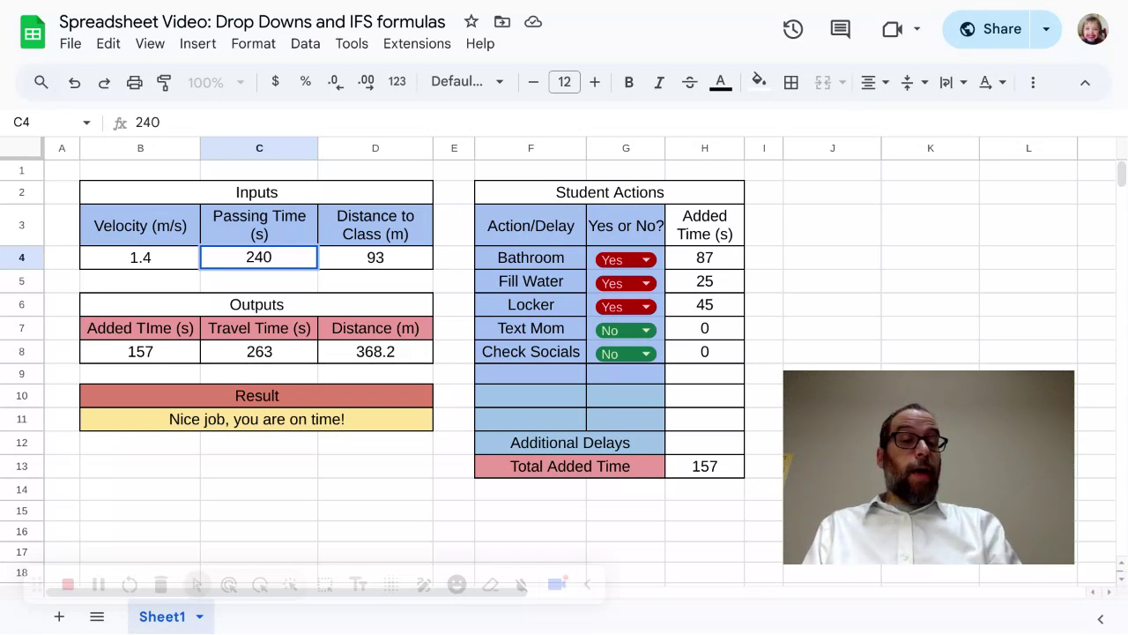
{"action": "key", "text": "Return"}
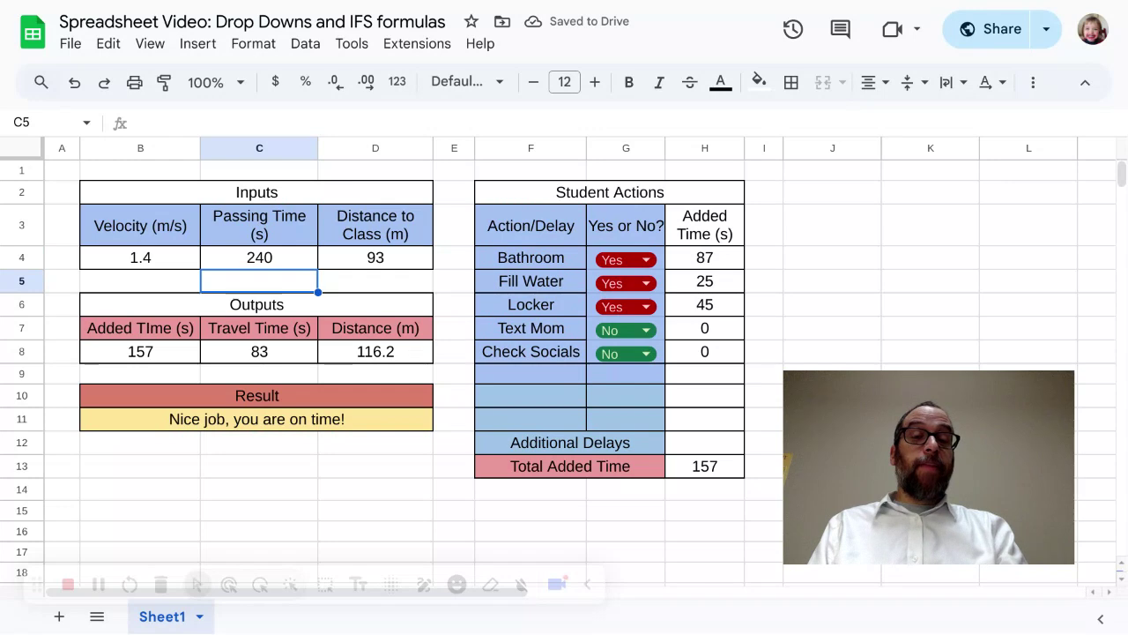
Step: Test the Result message by switching the Check Socials action to Yes, and set it back to No
{"action": "left_click", "coordinate": [643, 353]}
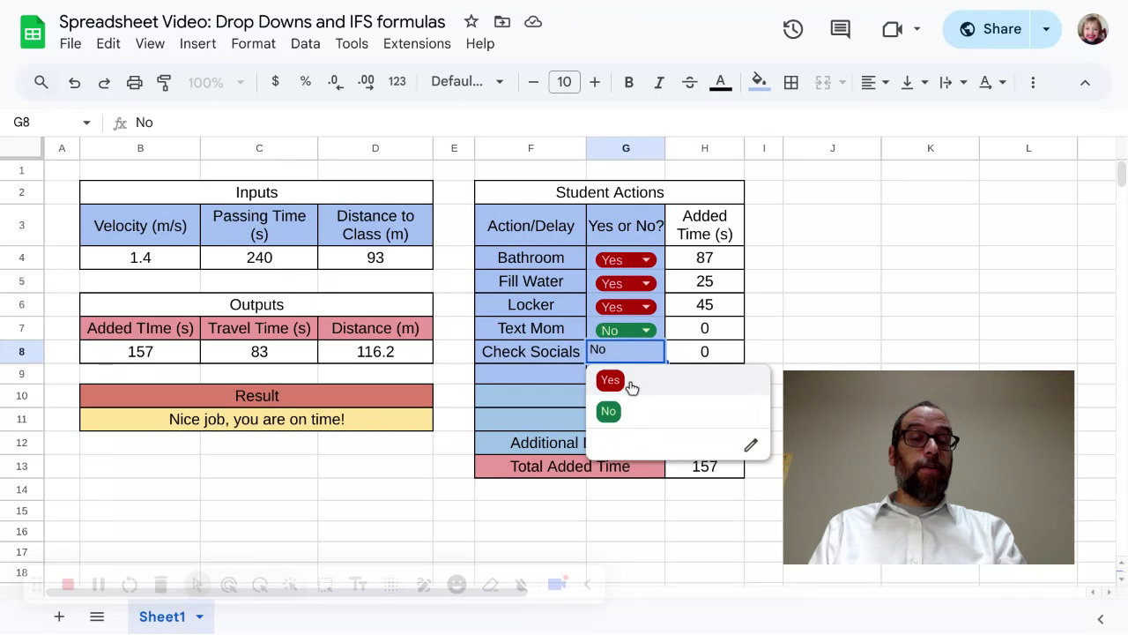
{"action": "left_click", "coordinate": [632, 383]}
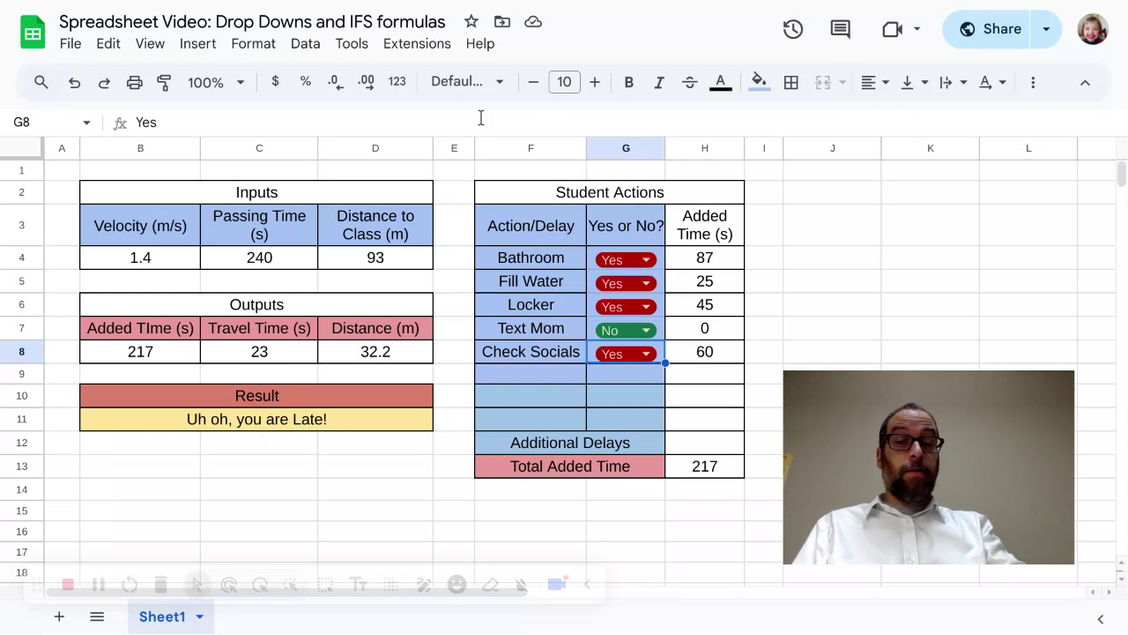
{"action": "left_click", "coordinate": [640, 356]}
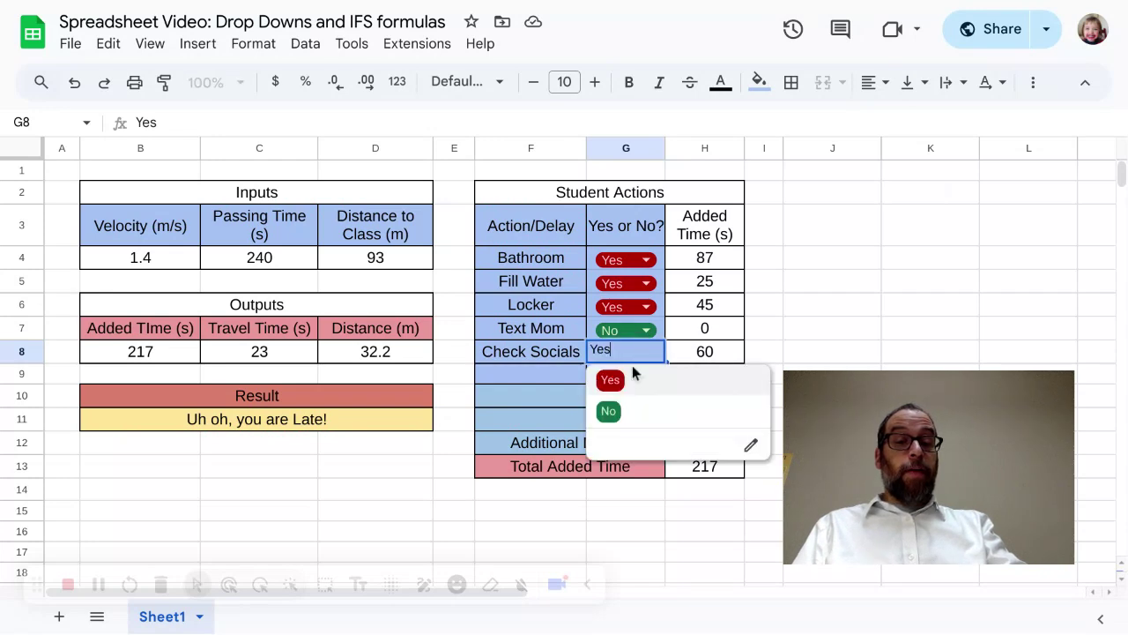
{"action": "left_click", "coordinate": [640, 414]}
Step: Set the Distance to Class input in D4 to 137 m
{"action": "left_click", "coordinate": [385, 258]}
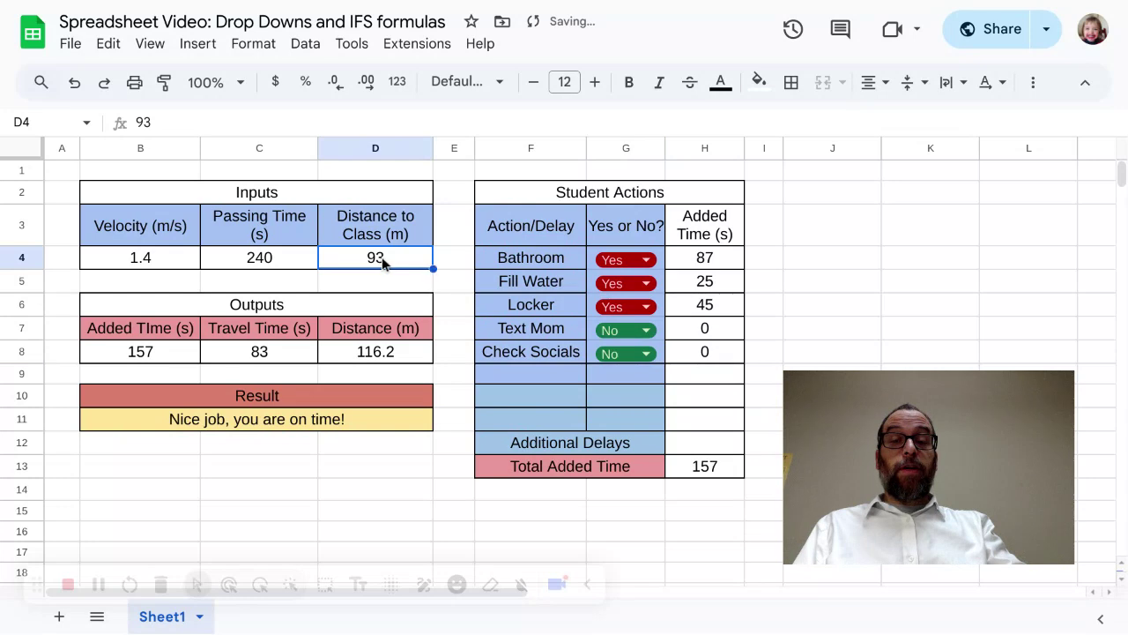
{"action": "double_click", "coordinate": [382, 256]}
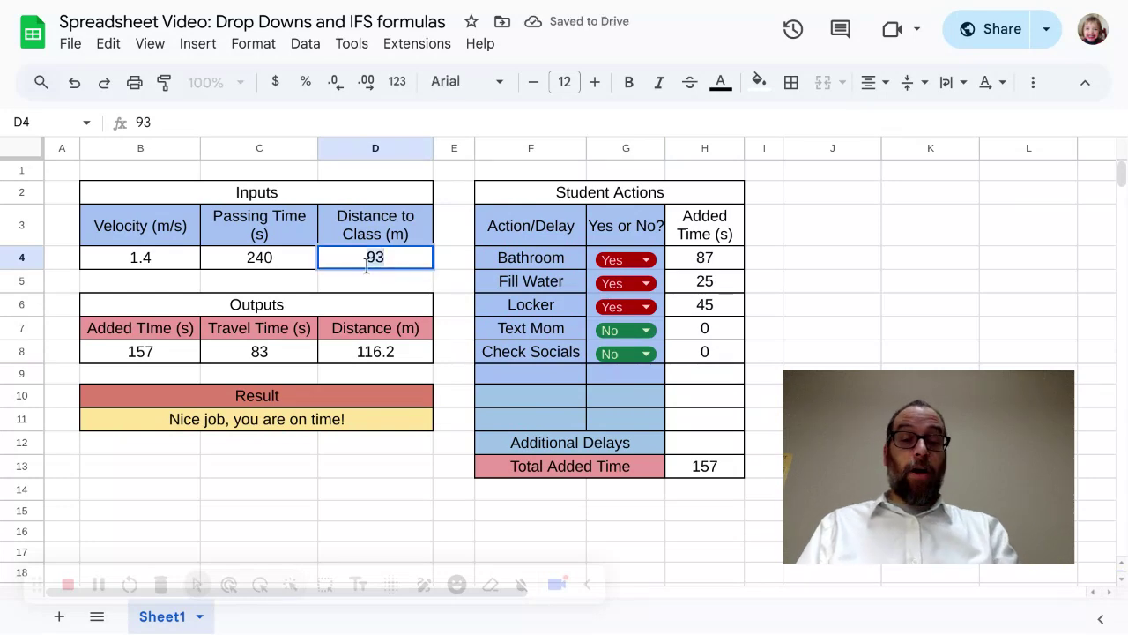
{"action": "type", "text": "137"}
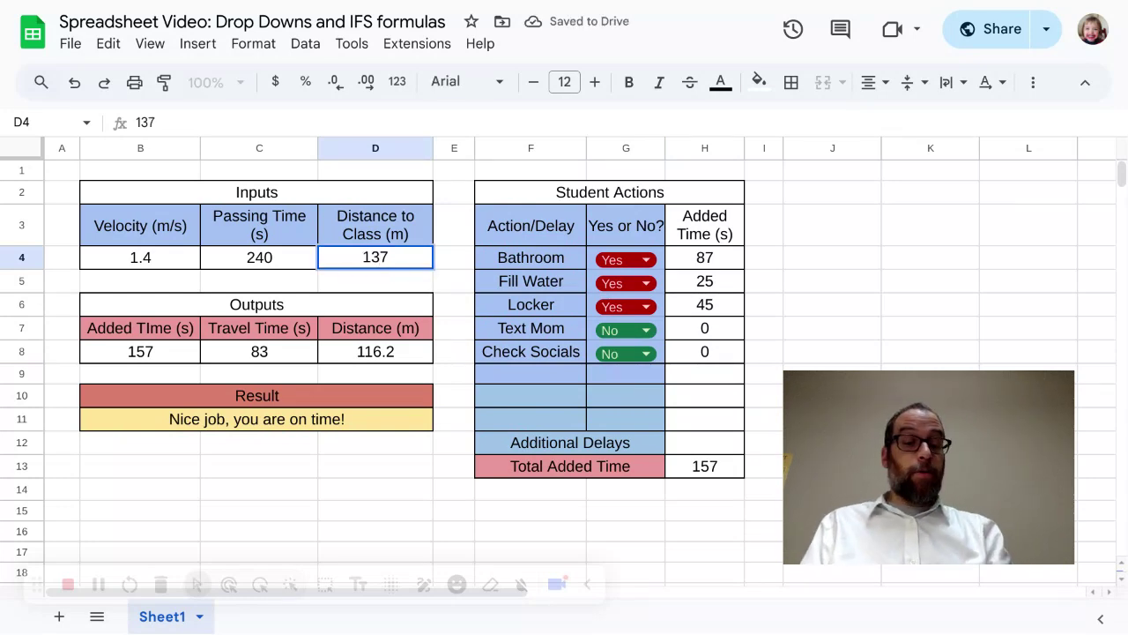
{"action": "key", "text": "Return"}
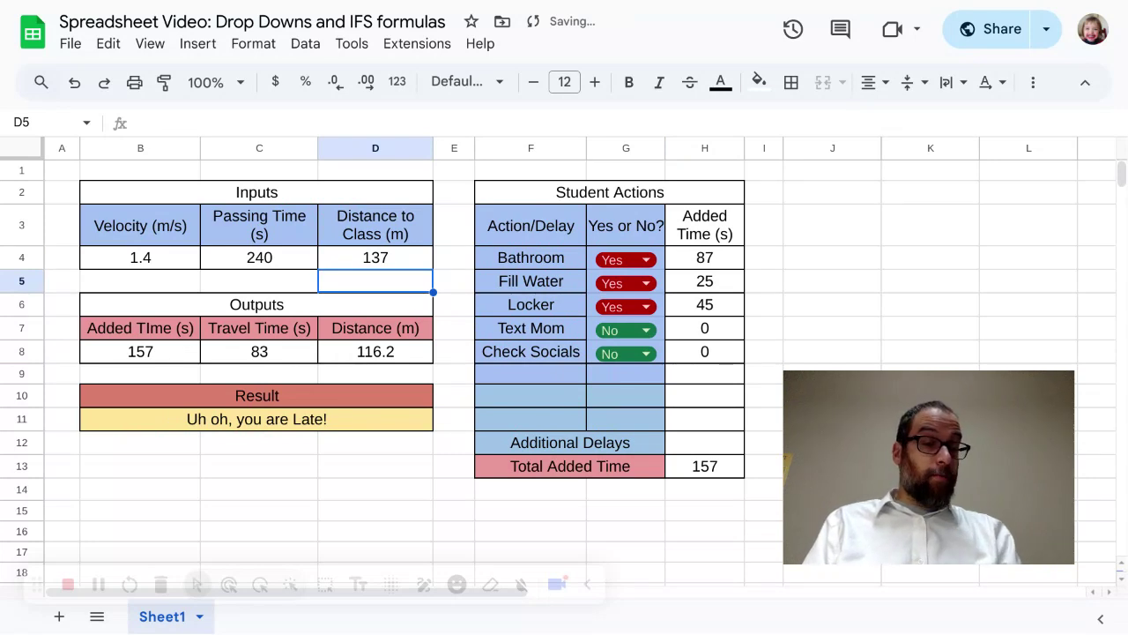